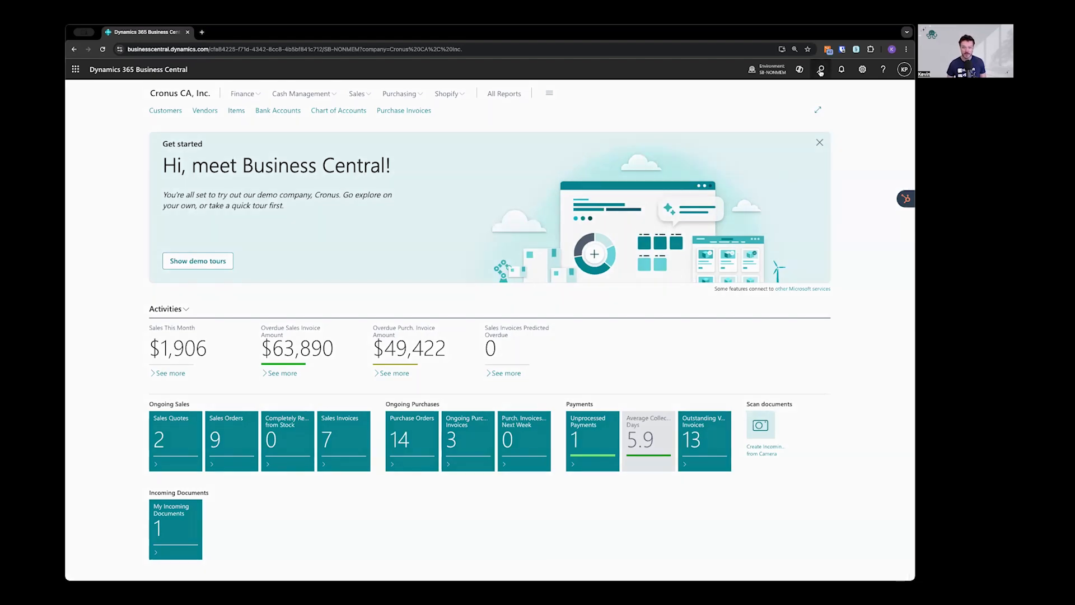
- Find and open the Fidesic Setup Wizard, choosing to set up a new Fidesic account
{"action": "left_click", "coordinate": [821, 69]}
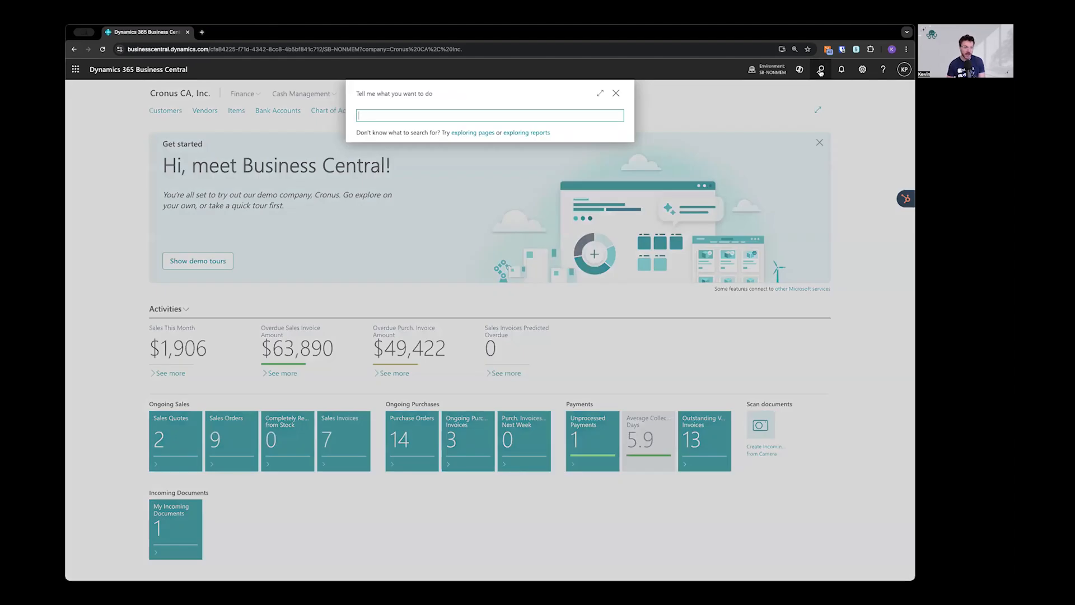
{"action": "type", "text": "fidesic"}
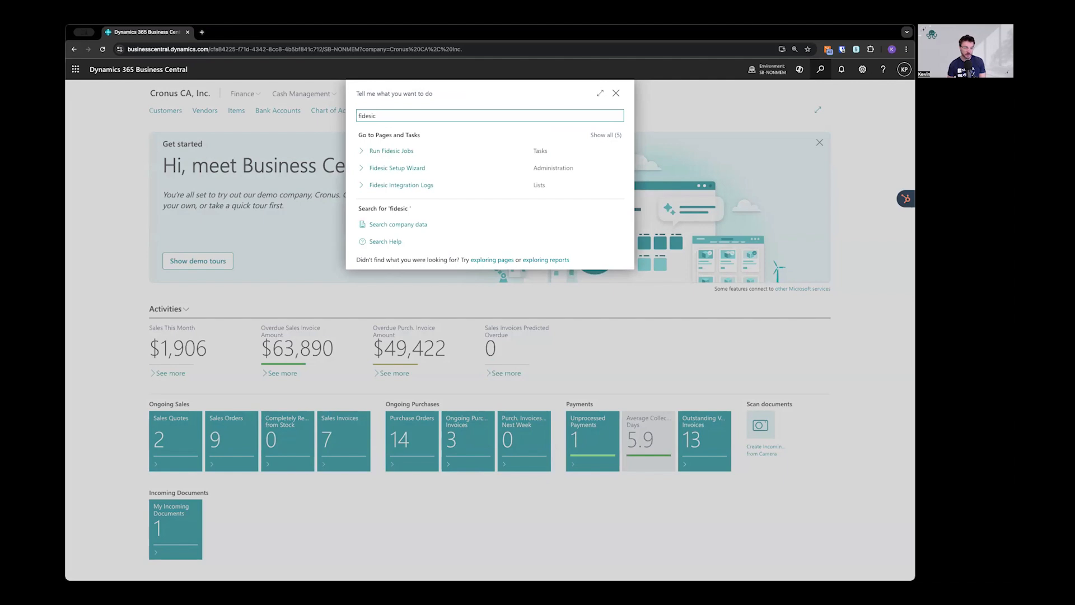
{"action": "left_click", "coordinate": [387, 171]}
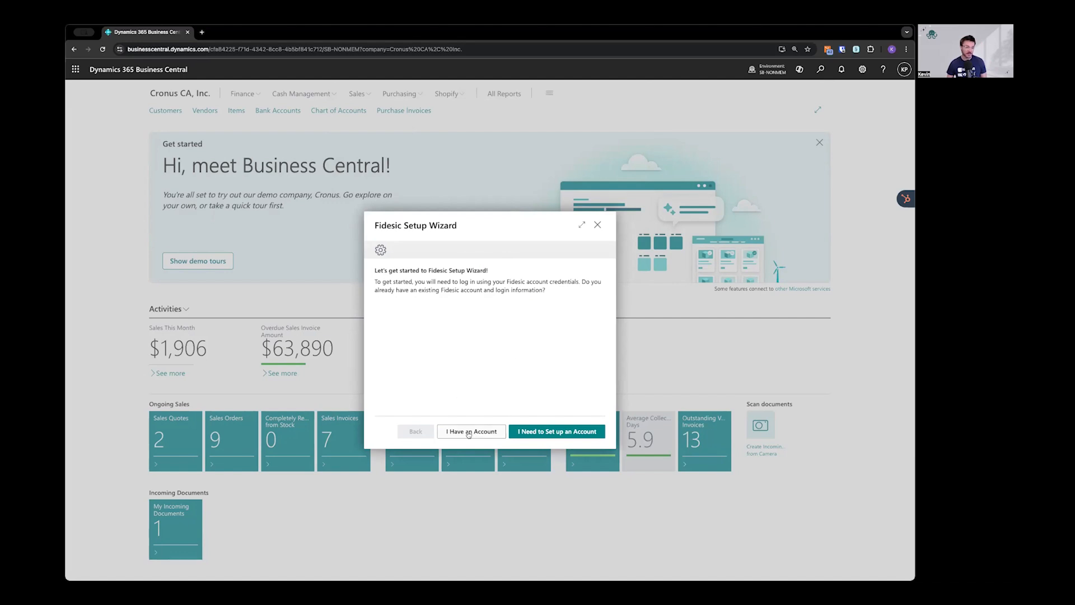
{"action": "left_click", "coordinate": [555, 432]}
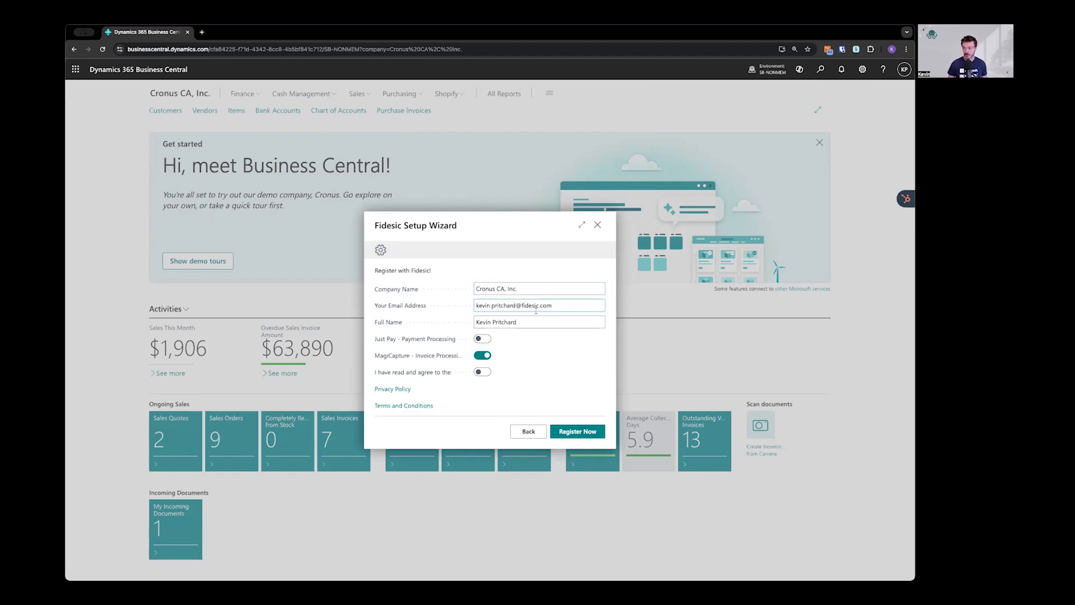
- Enable Just Pay payment processing, agree to the privacy policy and terms, and submit the Fidesic registration for Cronus CA, Inc
{"action": "left_click", "coordinate": [505, 289]}
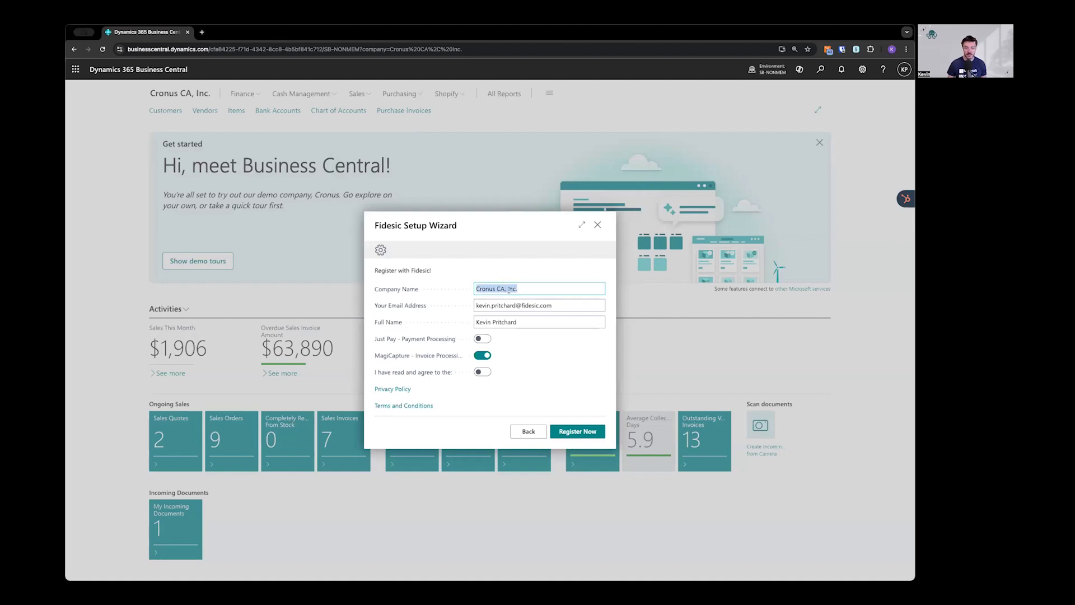
{"action": "left_click", "coordinate": [548, 287]}
{"action": "left_click", "coordinate": [482, 338]}
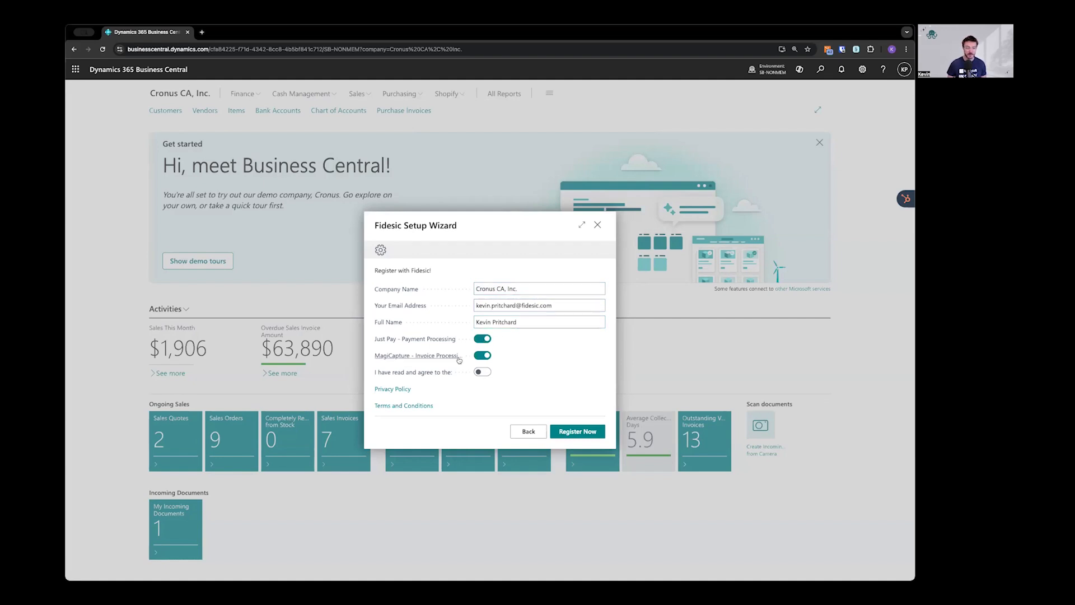
{"action": "left_click", "coordinate": [480, 372]}
{"action": "left_click", "coordinate": [588, 435]}
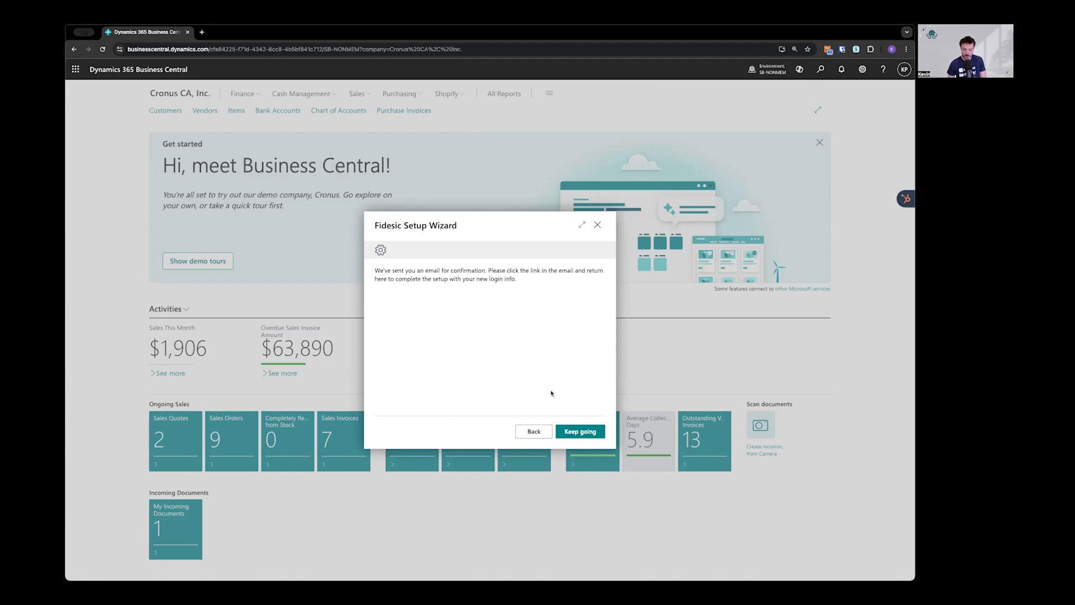
- Advance the wizard past the email confirmation, integrating the Customer Group and Department dimensions and accepting the FIDESIC payment method notice
{"action": "left_click", "coordinate": [579, 434]}
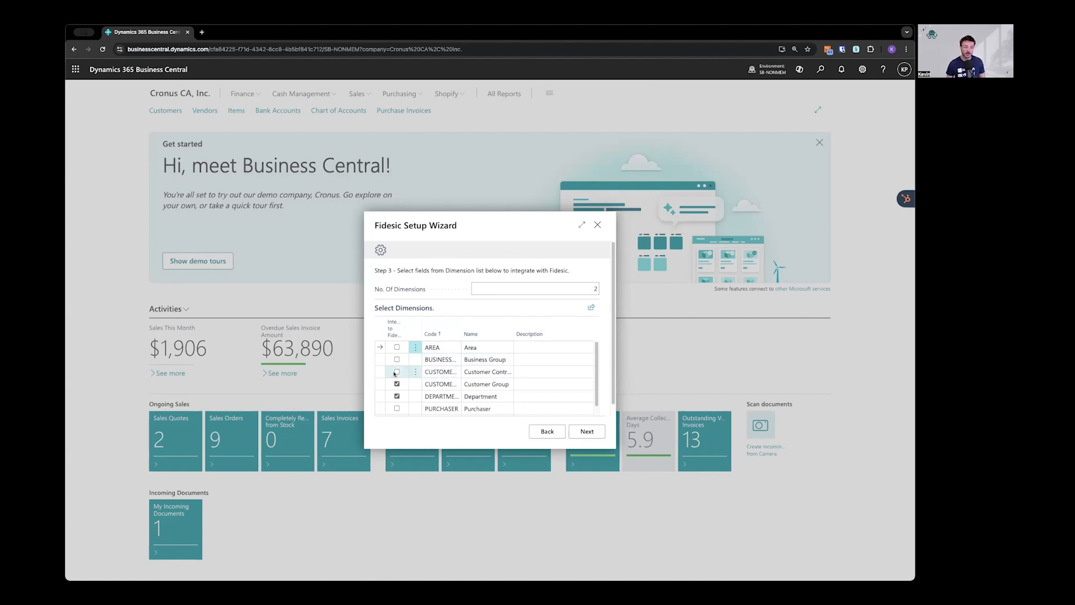
{"action": "left_click", "coordinate": [585, 433]}
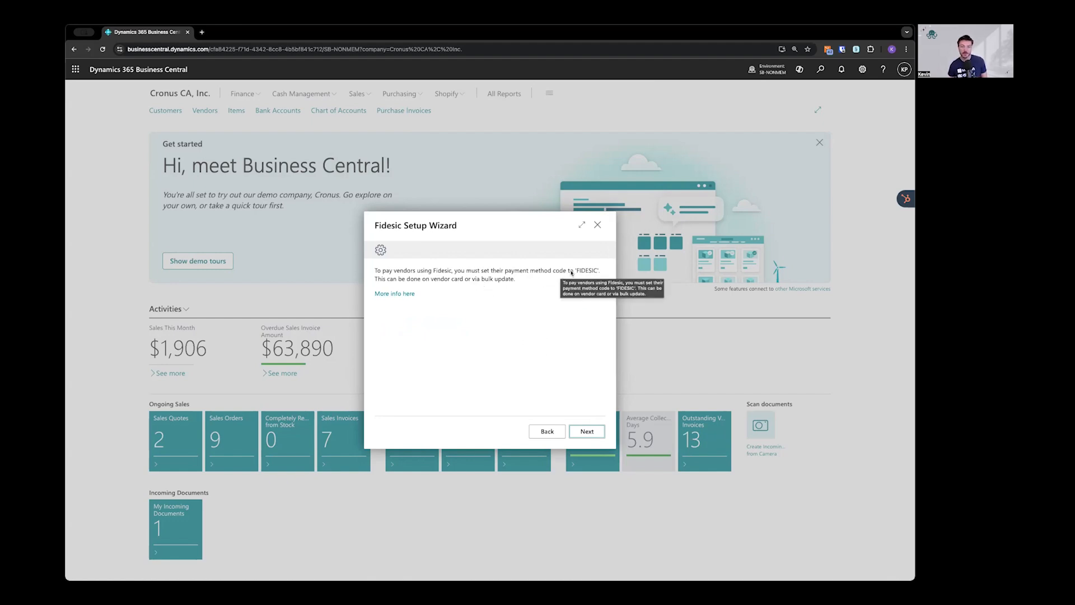
{"action": "left_click", "coordinate": [585, 432]}
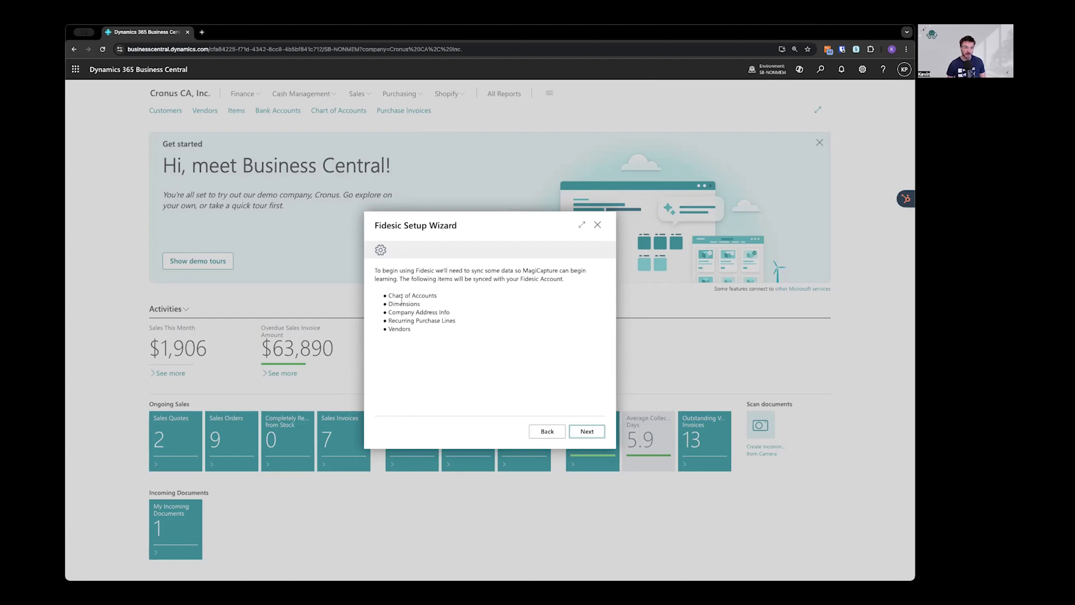
- Review the list of data items shared with the Fidesic account and proceed with the initial sync
{"action": "left_click_drag", "start_coordinate": [398, 295], "coordinate": [424, 296]}
{"action": "left_click", "coordinate": [424, 297]}
{"action": "mouse_move", "coordinate": [402, 304]}
{"action": "left_mouse_down"}
{"action": "mouse_move", "coordinate": [433, 313]}
{"action": "mouse_move", "coordinate": [395, 320]}
{"action": "left_mouse_up"}
{"action": "left_click", "coordinate": [436, 308]}
{"action": "left_click", "coordinate": [435, 315]}
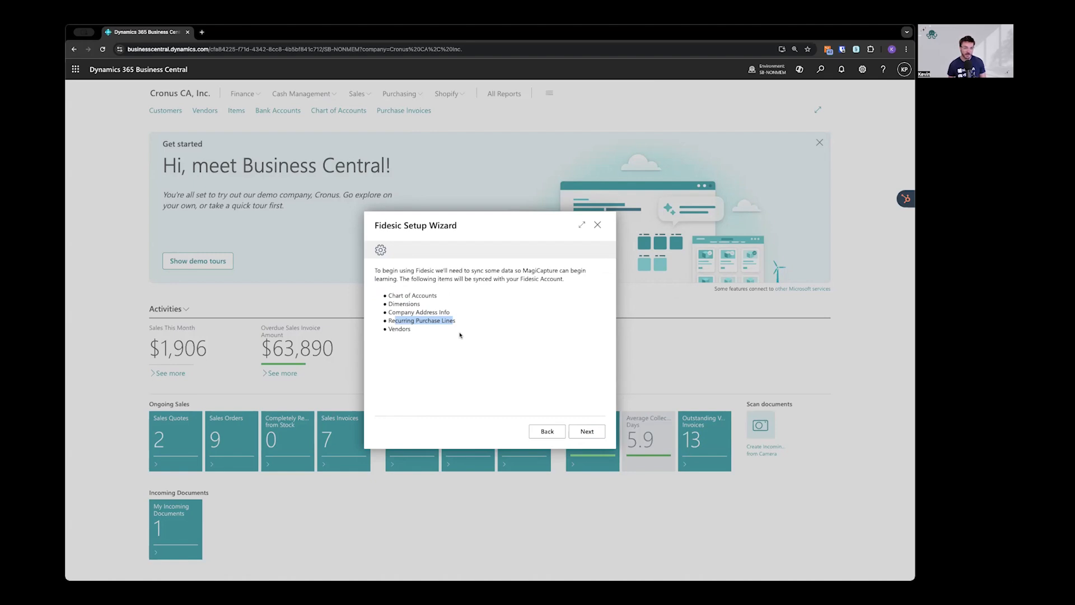
{"action": "left_click", "coordinate": [398, 331]}
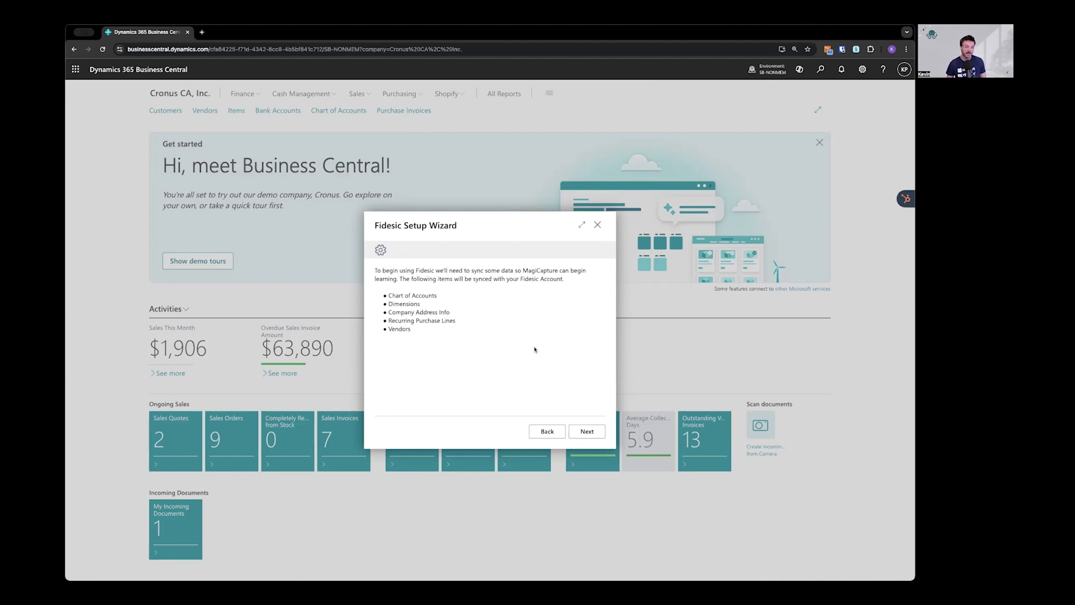
{"action": "left_click", "coordinate": [587, 431]}
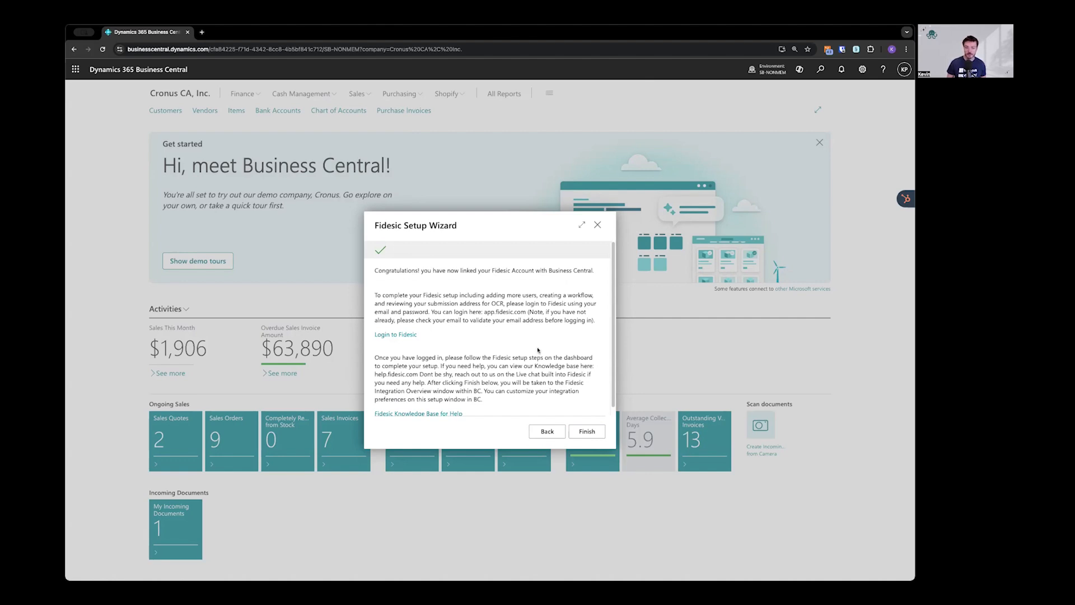
- View the Fidesic login page and the Knowledge Base linked from the wizard's final page, returning to the wizard after each
{"action": "scroll", "coordinate": [571, 372], "scroll_direction": "down", "scroll_amount": 1}
{"action": "scroll", "coordinate": [570, 372], "scroll_direction": "up", "scroll_amount": 1}
{"action": "scroll", "coordinate": [507, 322], "scroll_direction": "down", "scroll_amount": 1}
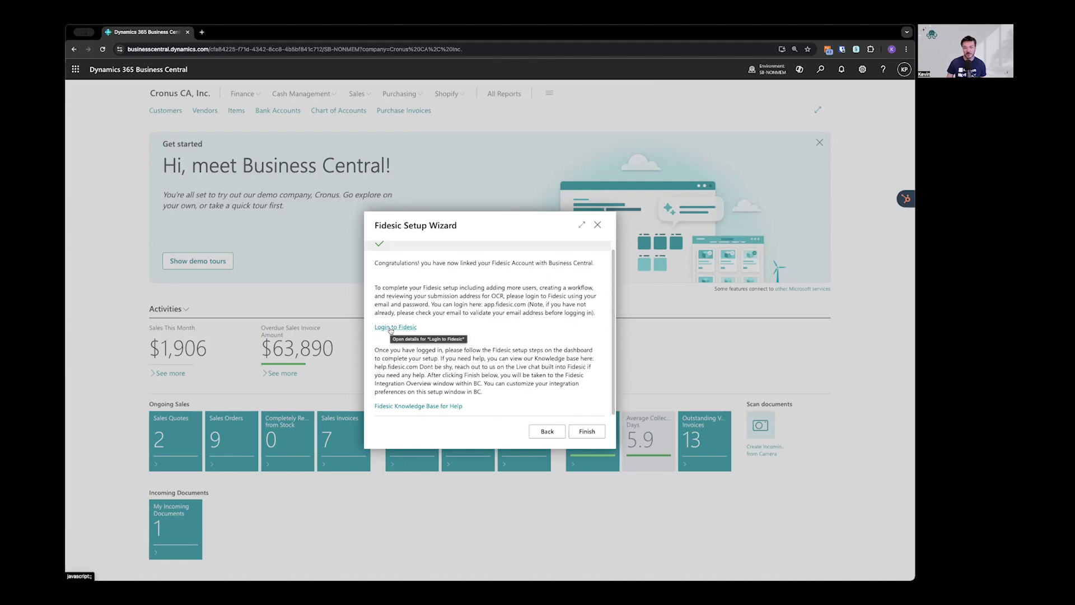
{"action": "left_click", "coordinate": [389, 329]}
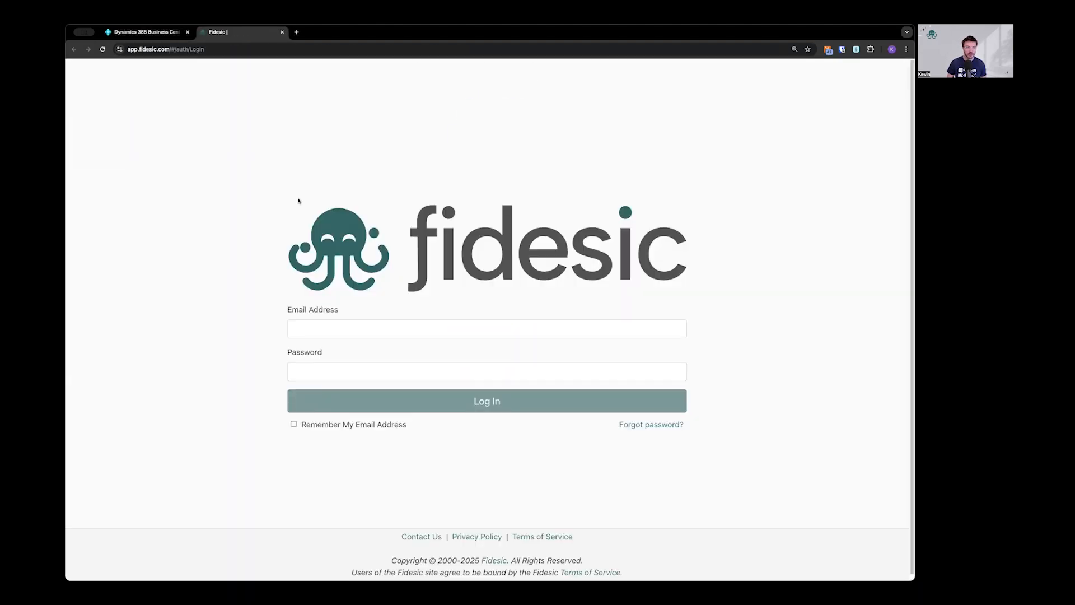
{"action": "left_click", "coordinate": [161, 36]}
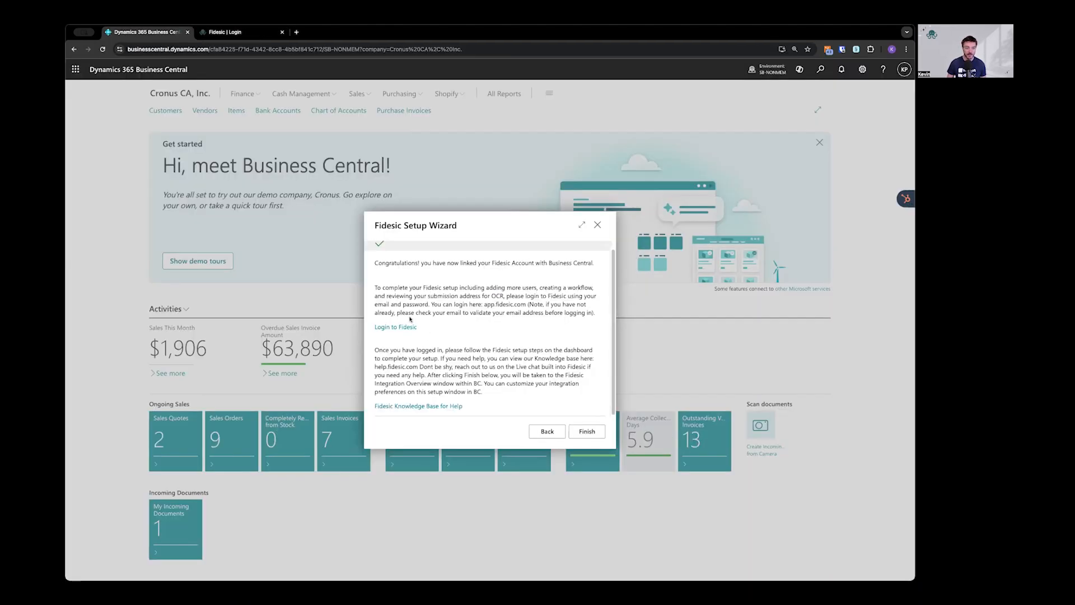
{"action": "left_click", "coordinate": [446, 407]}
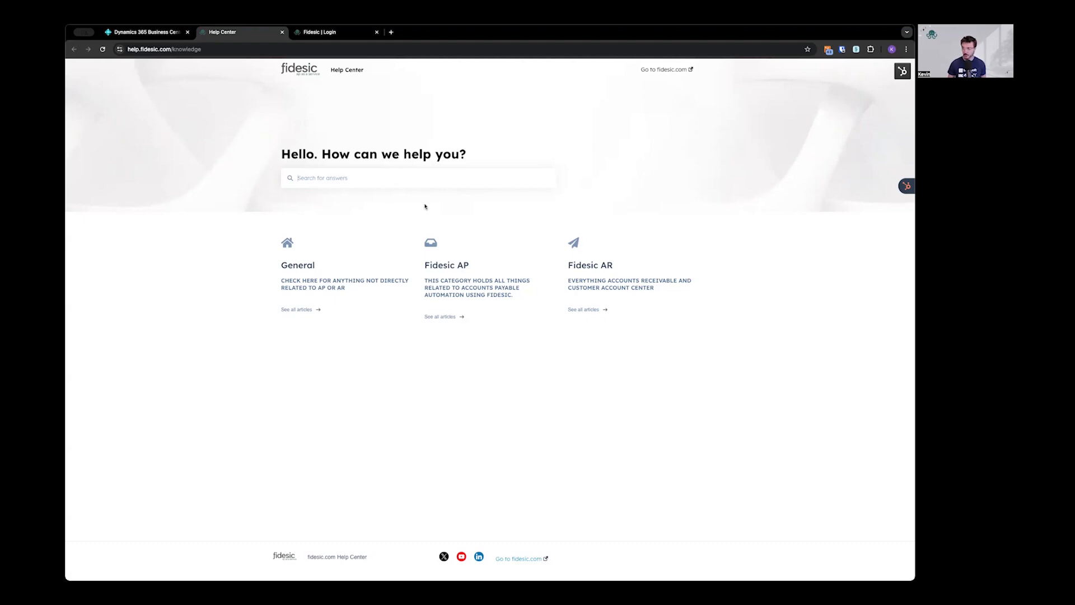
{"action": "left_click", "coordinate": [282, 32]}
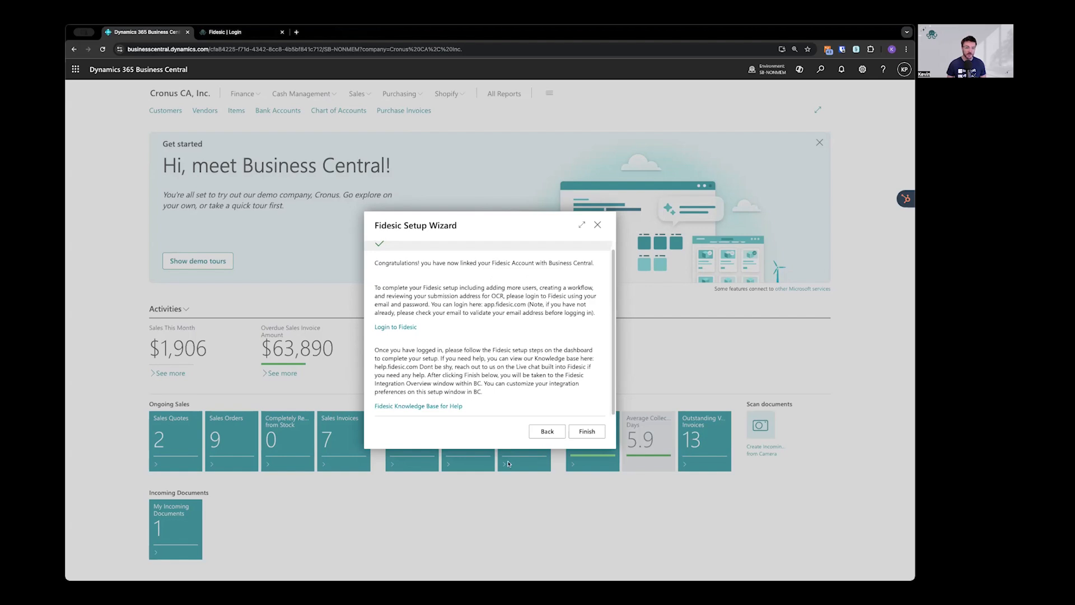
- Finish the wizard and look over the Fidesic Integration Setup page, including its job-creation and clean-up actions
{"action": "left_click", "coordinate": [587, 431]}
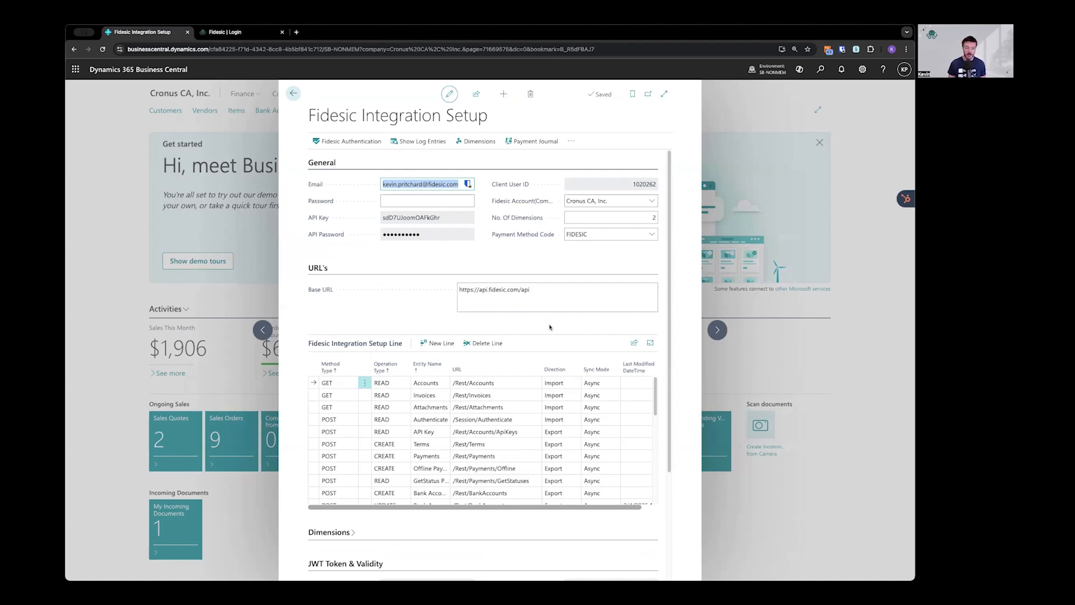
{"action": "scroll", "coordinate": [560, 325], "scroll_direction": "down", "scroll_amount": 3}
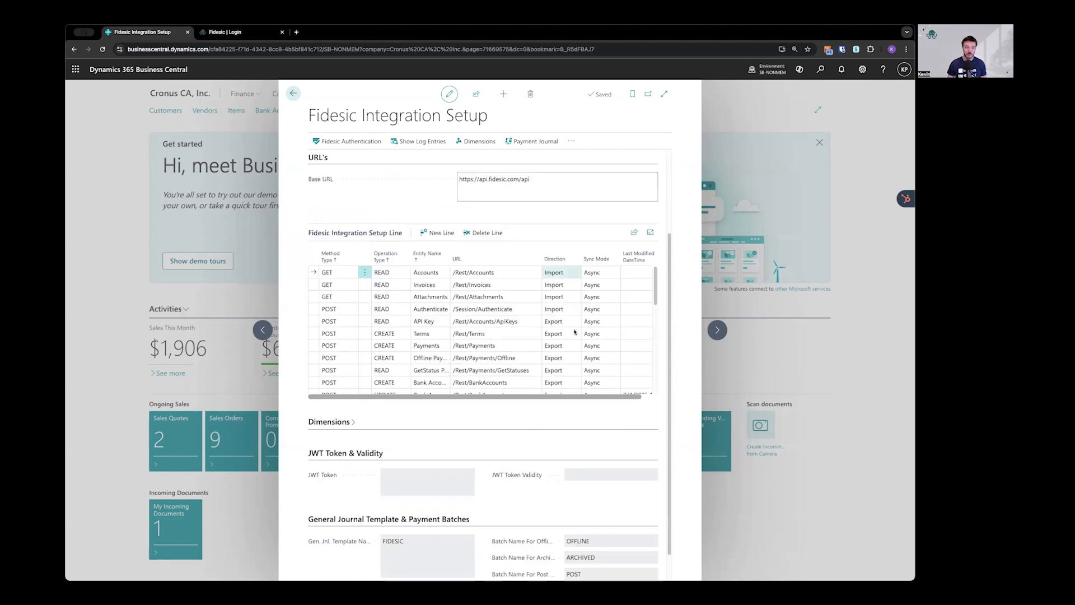
{"action": "scroll", "coordinate": [579, 295], "scroll_direction": "down", "scroll_amount": 5}
{"action": "scroll", "coordinate": [578, 296], "scroll_direction": "up", "scroll_amount": 10}
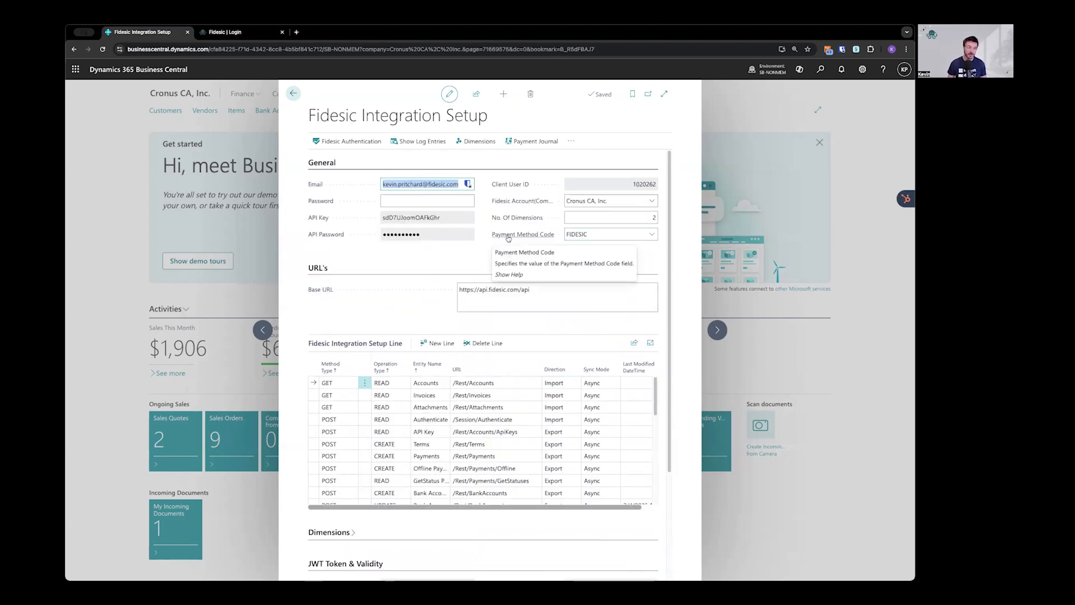
{"action": "left_click", "coordinate": [571, 142]}
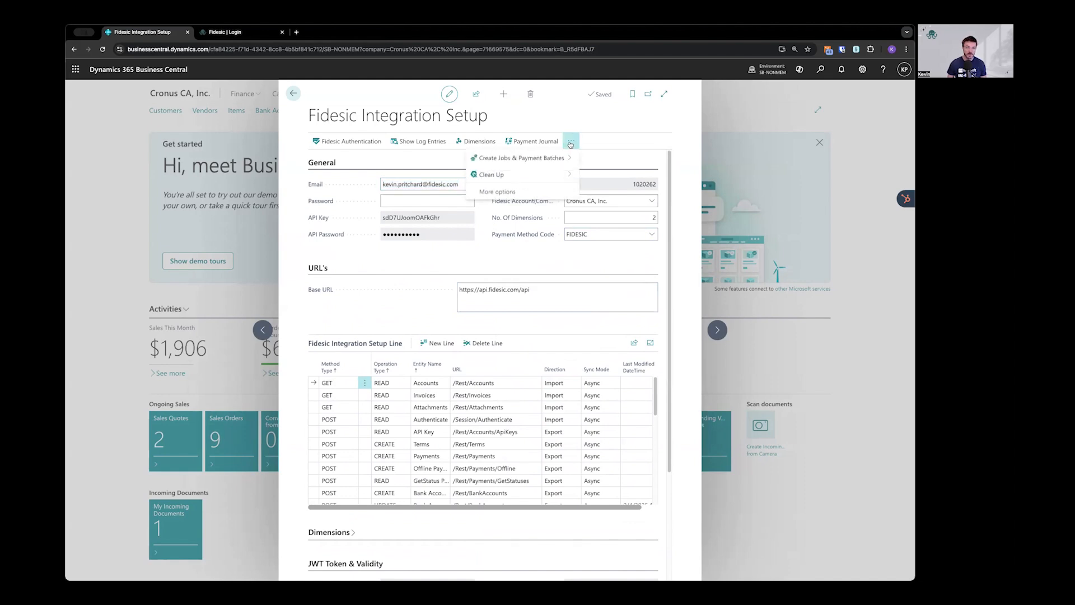
{"action": "mouse_move", "coordinate": [555, 160]}
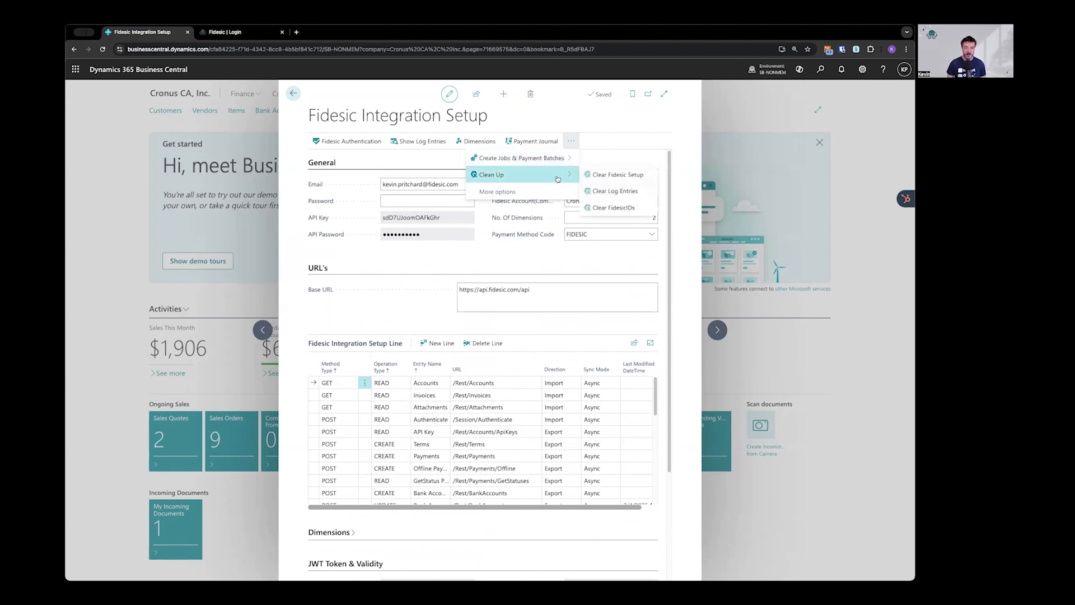
{"action": "left_click", "coordinate": [634, 140]}
- Examine the Fidesic integration log entries for synced records and return to the Fidesic Integration Setup page
{"action": "left_click", "coordinate": [424, 141]}
{"action": "left_click", "coordinate": [332, 160]}
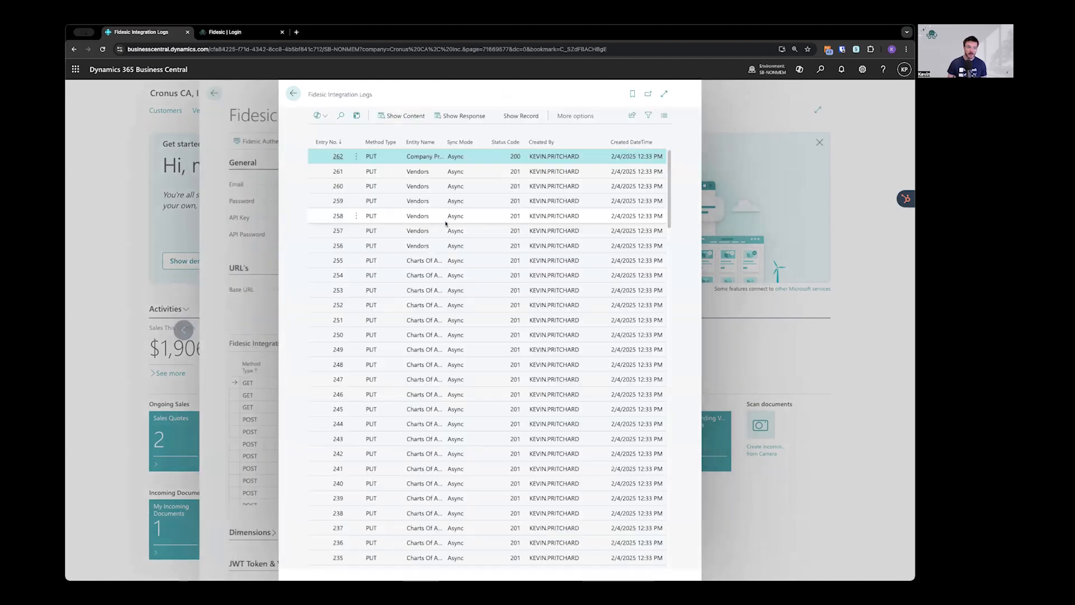
{"action": "scroll", "coordinate": [432, 424], "scroll_direction": "down", "scroll_amount": 5}
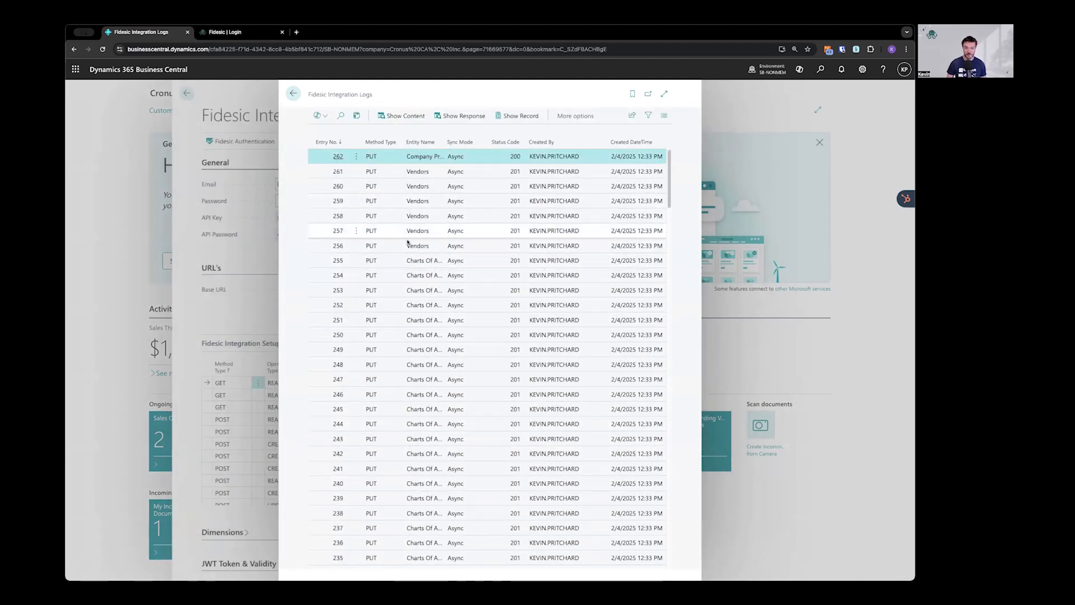
{"action": "scroll", "coordinate": [451, 282], "scroll_direction": "down", "scroll_amount": 5}
{"action": "scroll", "coordinate": [459, 285], "scroll_direction": "down", "scroll_amount": 15}
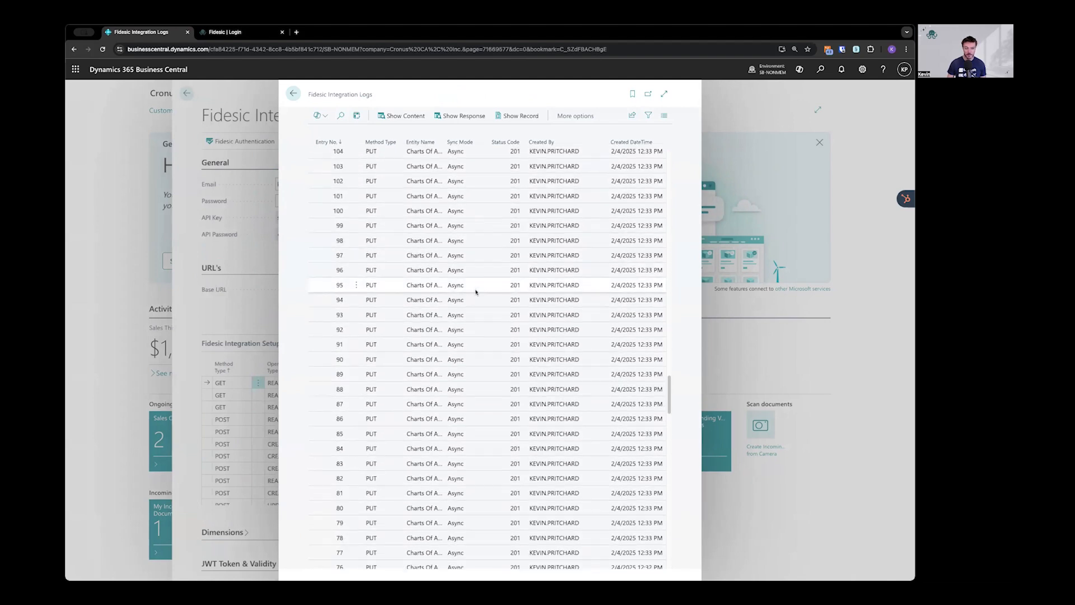
{"action": "scroll", "coordinate": [481, 289], "scroll_direction": "up", "scroll_amount": 20}
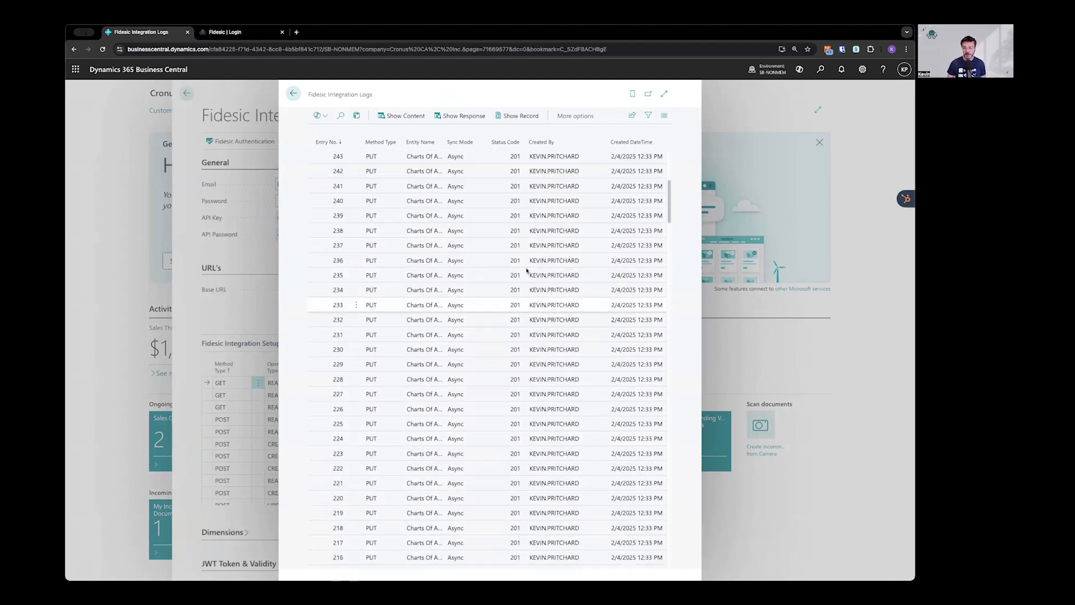
{"action": "scroll", "coordinate": [493, 272], "scroll_direction": "up", "scroll_amount": 3}
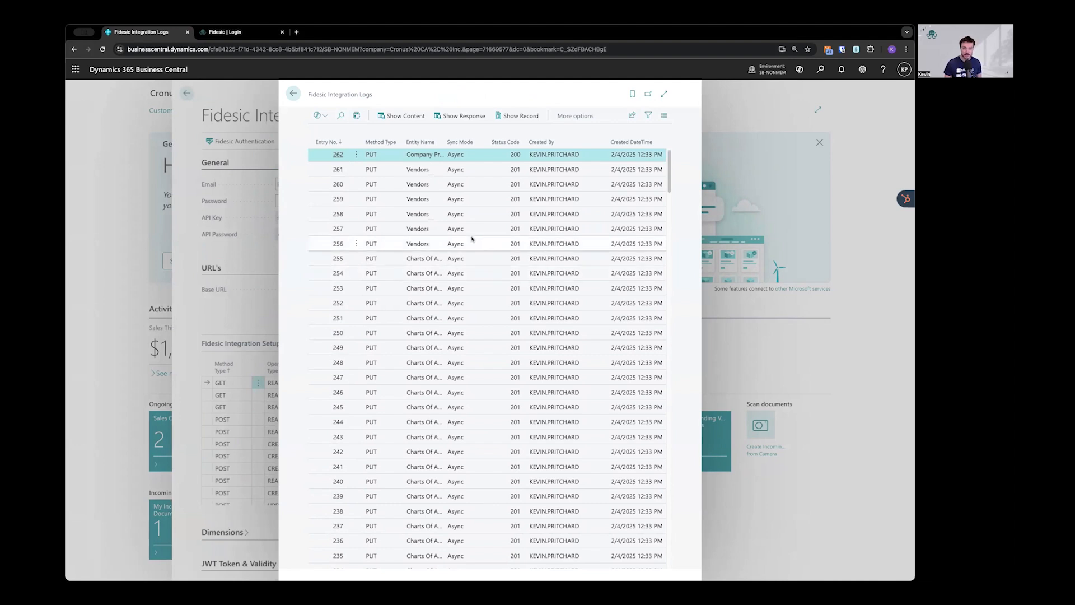
{"action": "left_click", "coordinate": [296, 94]}
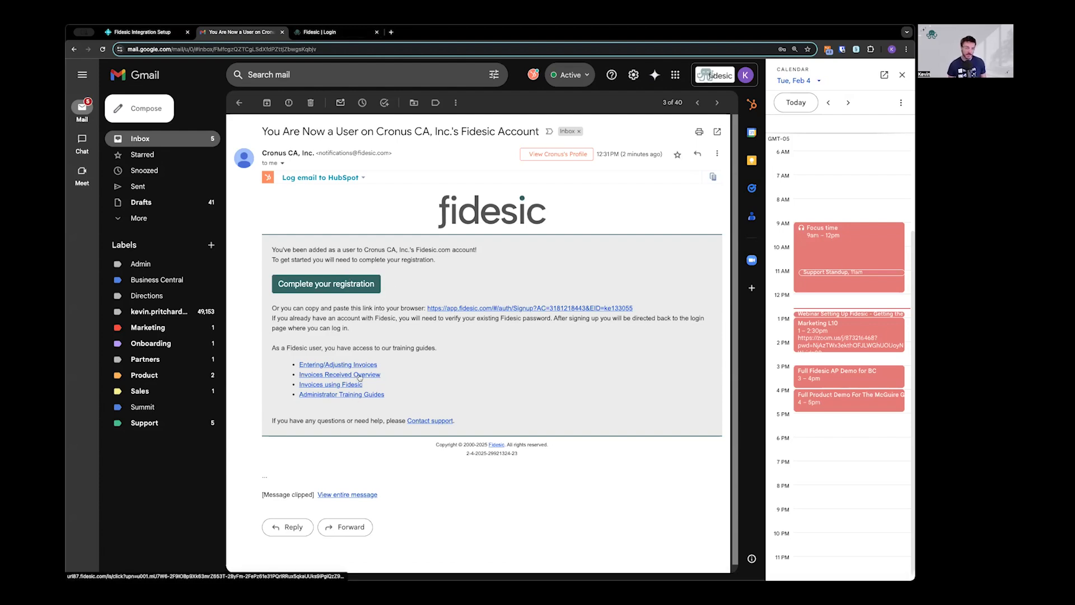
- Complete the Fidesic registration from the invitation email with the first name, last name and account password, agreeing to the terms
{"action": "left_click", "coordinate": [331, 284]}
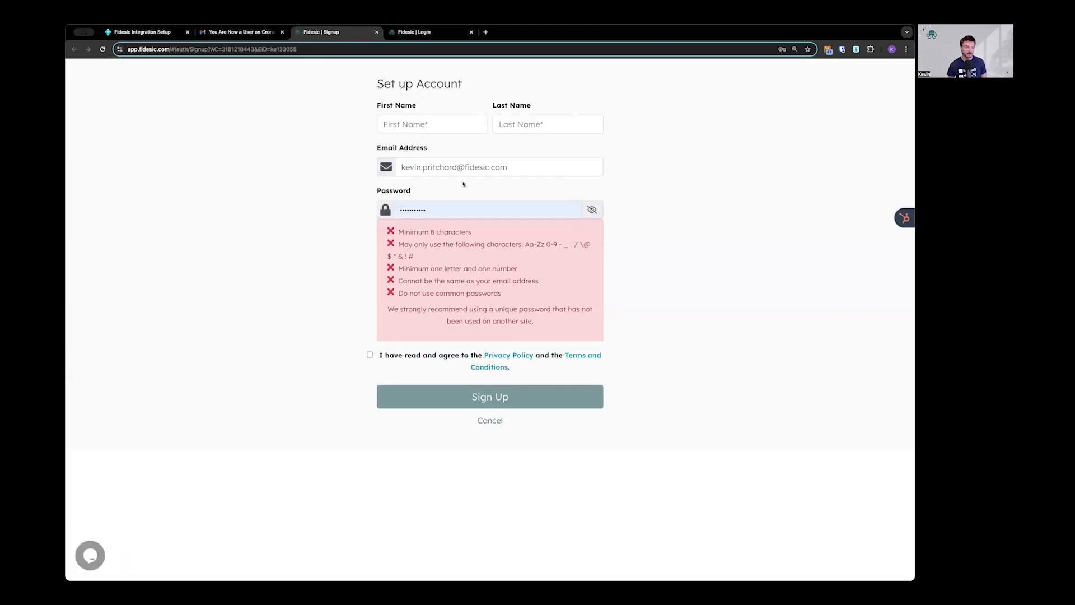
{"action": "left_click", "coordinate": [450, 207]}
{"action": "left_click", "coordinate": [265, 174]}
{"action": "left_click", "coordinate": [369, 355]}
{"action": "left_click", "coordinate": [440, 124]}
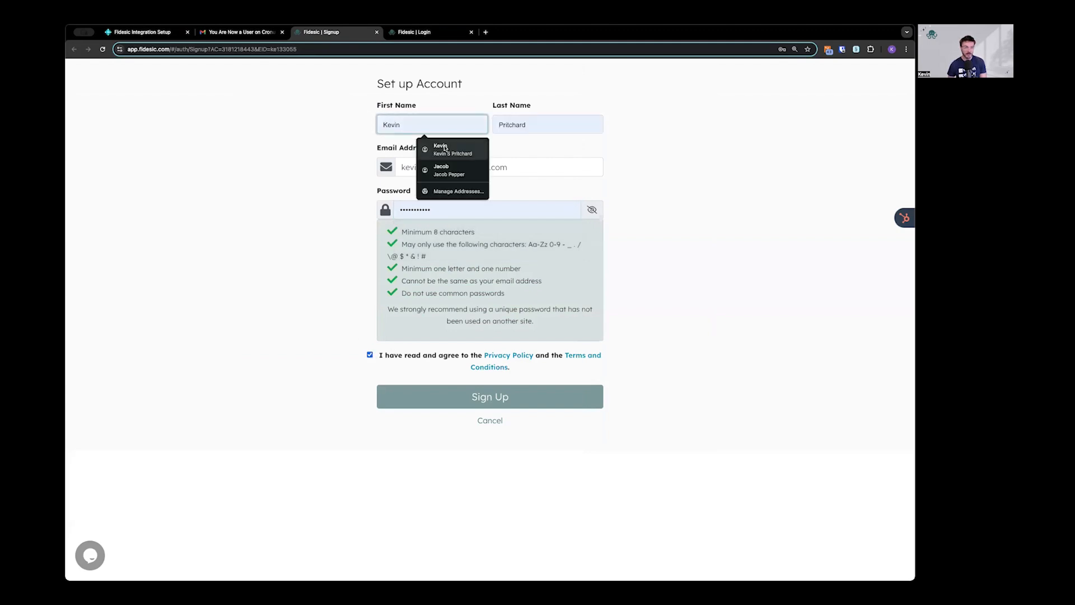
{"action": "left_click", "coordinate": [445, 147]}
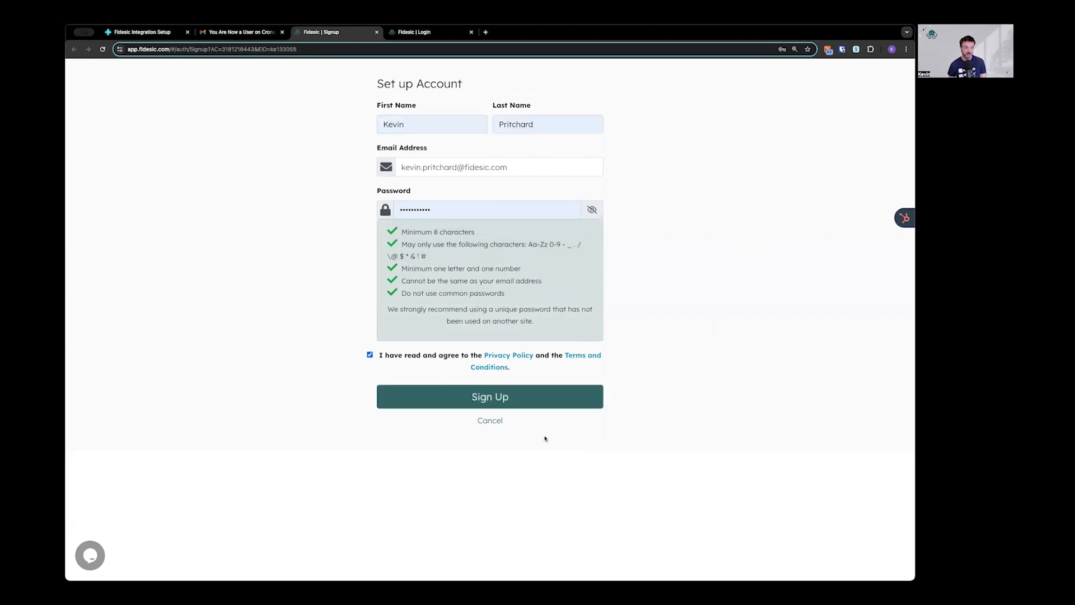
{"action": "left_click", "coordinate": [557, 404]}
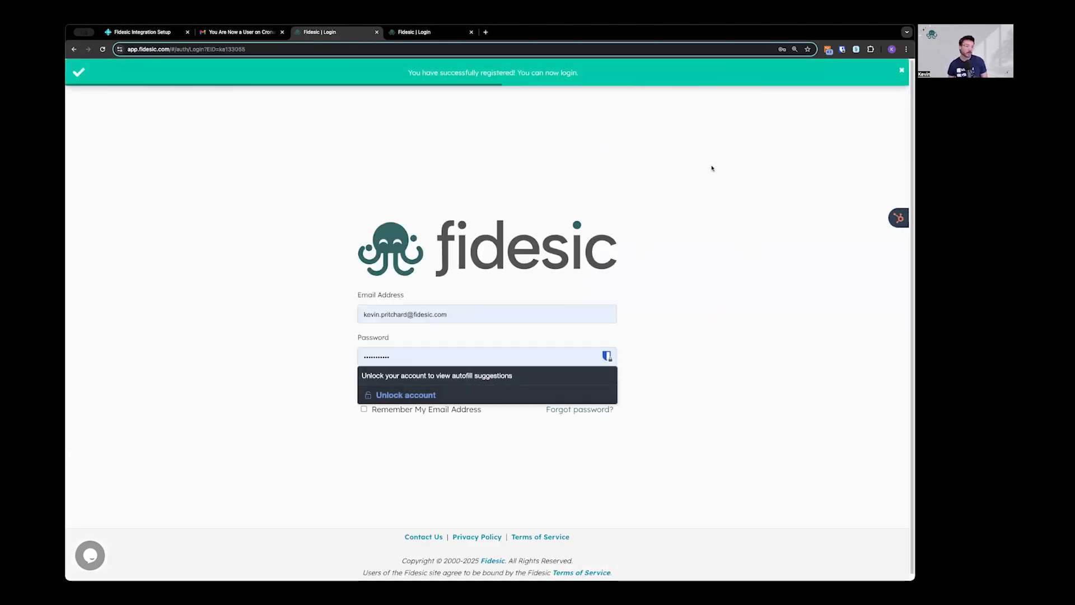
- Dismiss the autofill suggestion and log in to Fidesic with the prefilled email address and password
{"action": "left_click", "coordinate": [687, 288]}
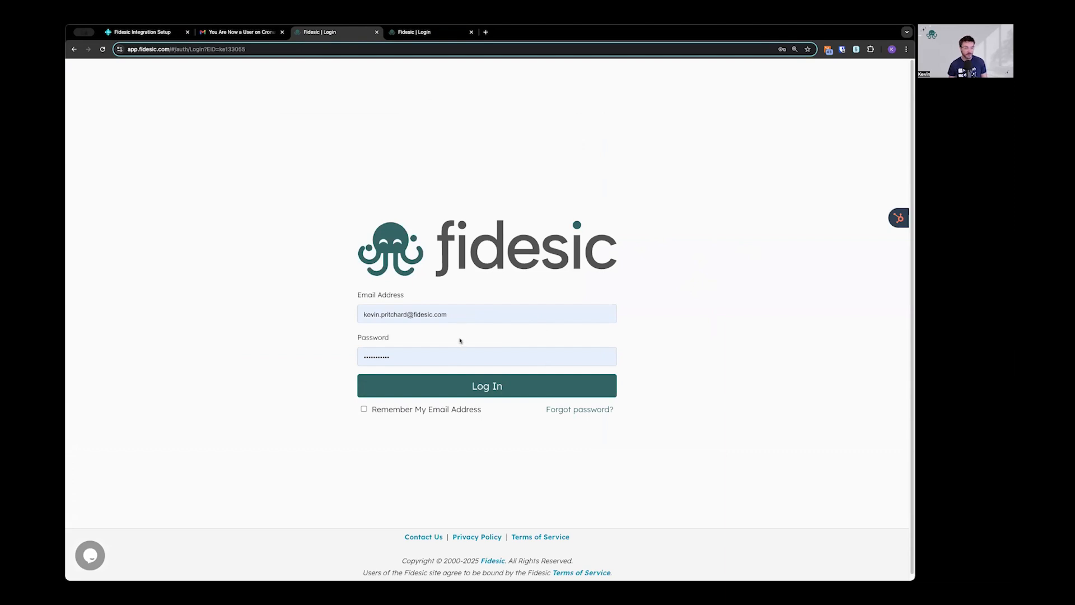
{"action": "left_click", "coordinate": [466, 391]}
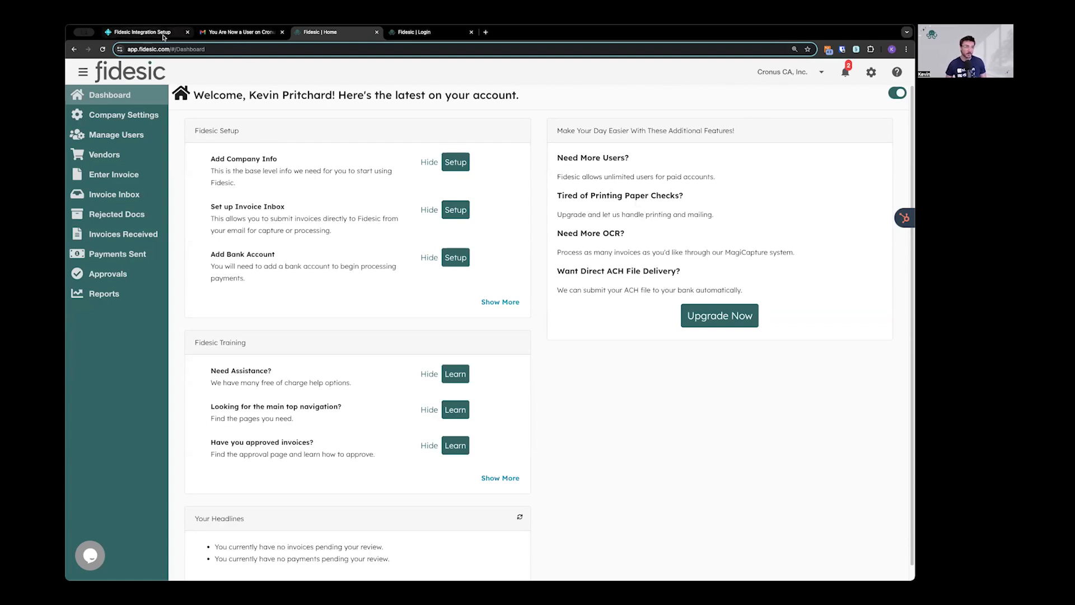
- Check the company on the Business Central home page, return to the Fidesic dashboard and select the Cronus CA, Inc. account
{"action": "left_click", "coordinate": [140, 32]}
{"action": "left_click", "coordinate": [292, 94]}
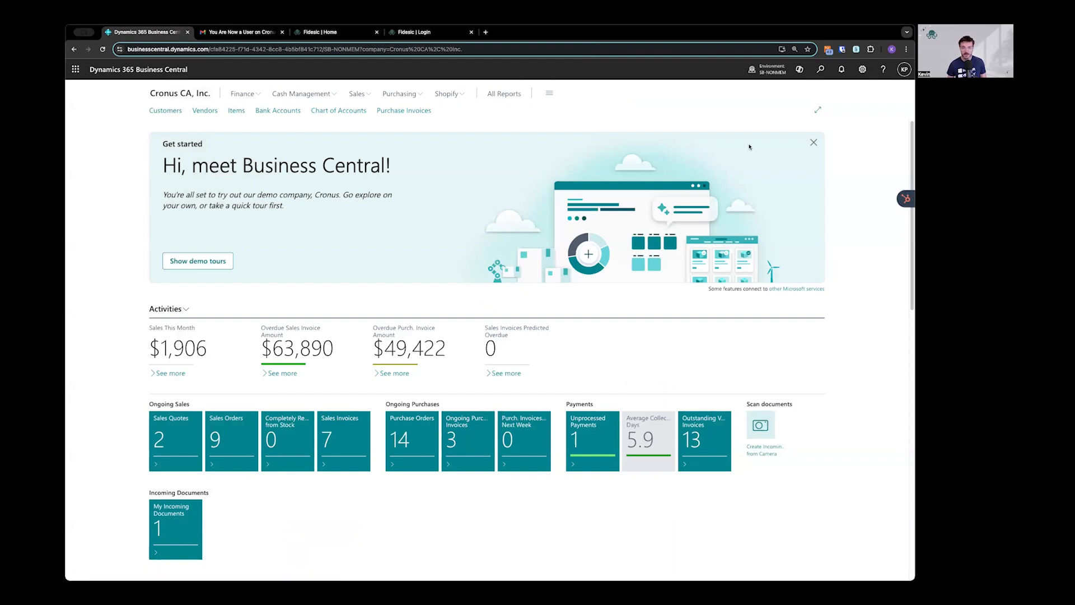
{"action": "left_click", "coordinate": [428, 34]}
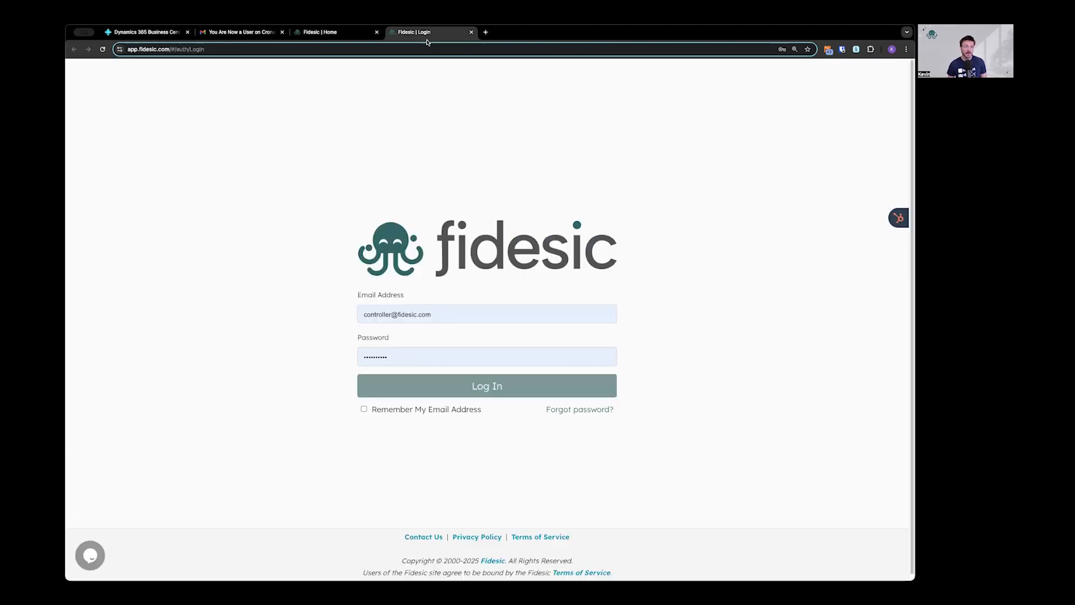
{"action": "left_click", "coordinate": [325, 34]}
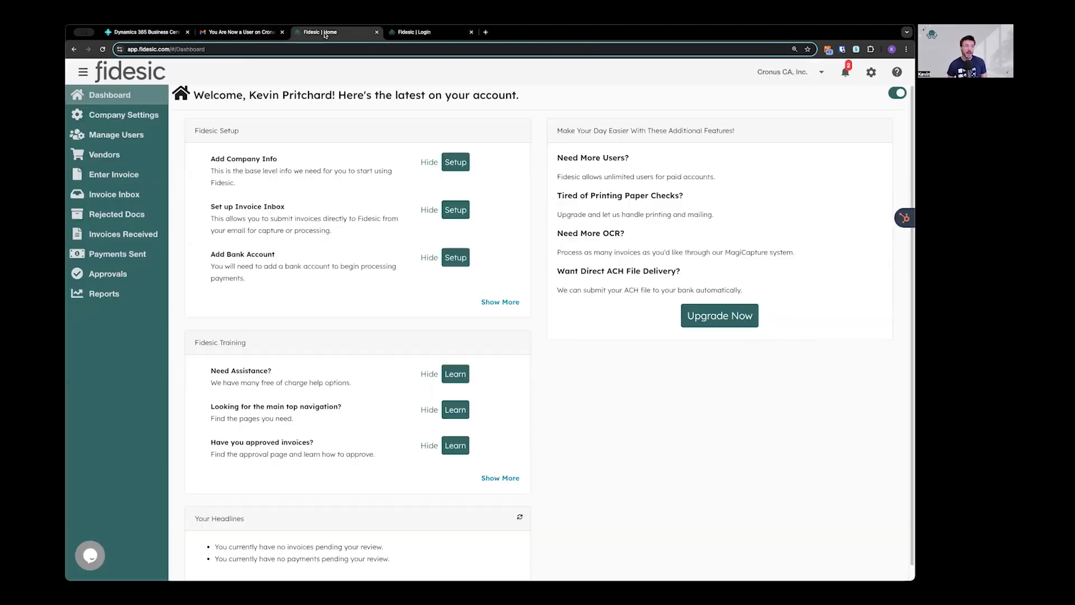
{"action": "left_click", "coordinate": [783, 76]}
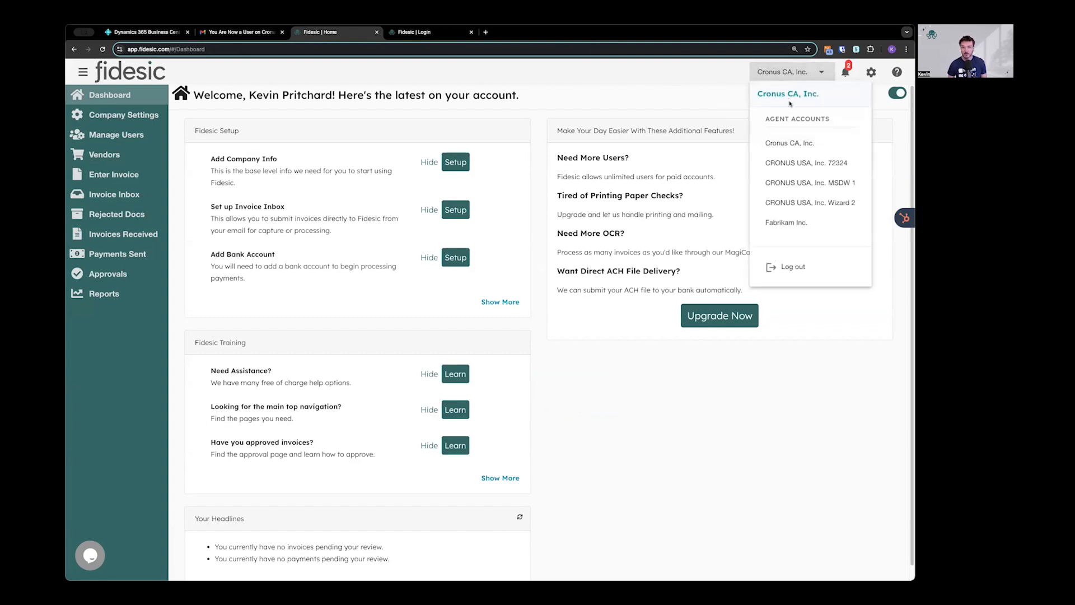
{"action": "left_click", "coordinate": [789, 143]}
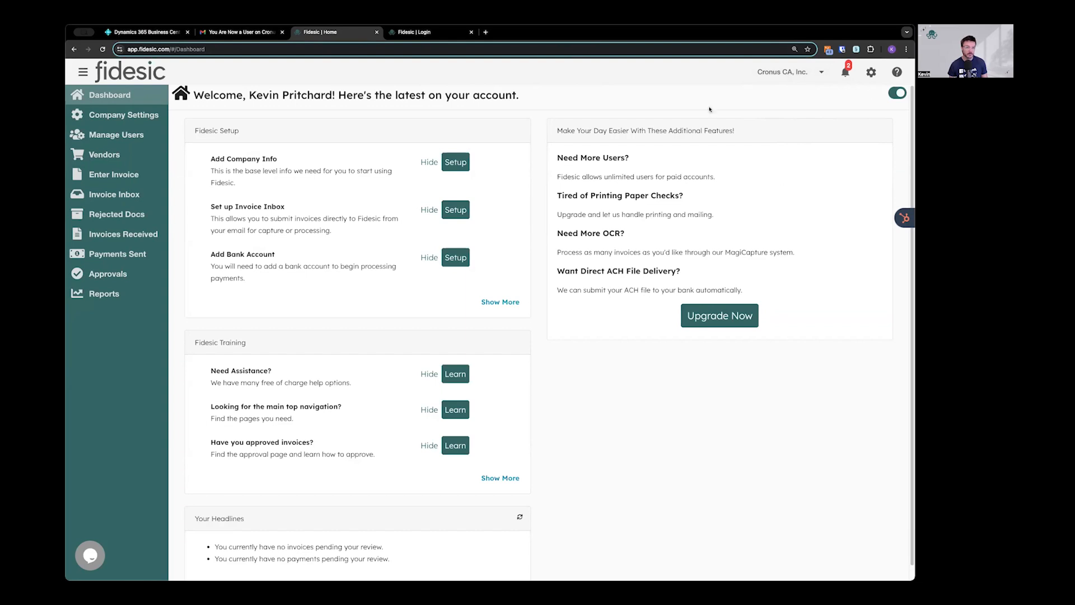
- Hide the Add Company Info, Add Bank Account and Connect to Accounting System tasks in the Fidesic Setup list
{"action": "left_click", "coordinate": [433, 165]}
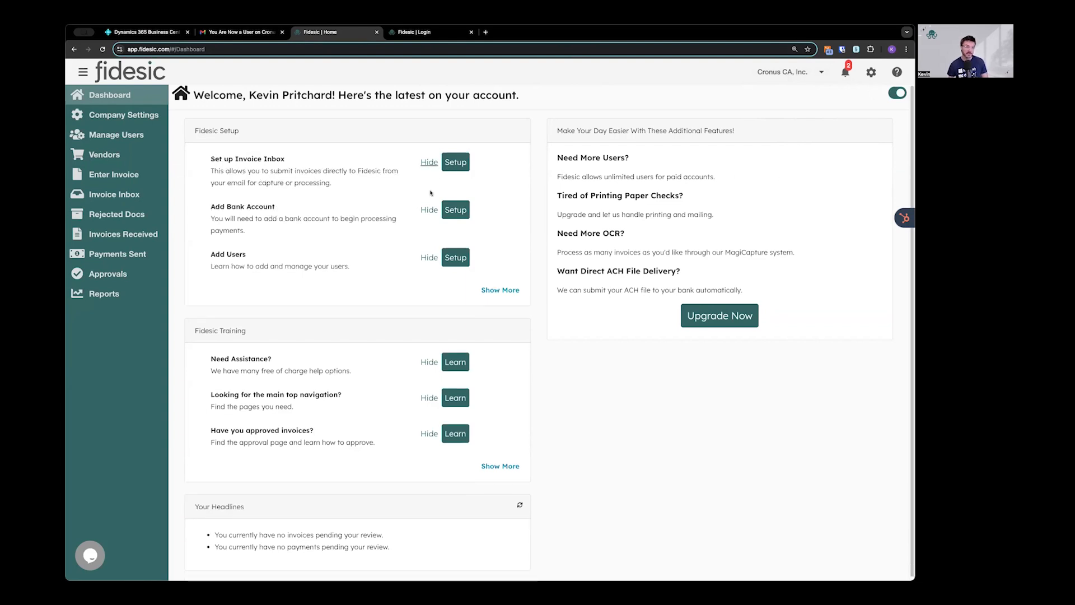
{"action": "left_click", "coordinate": [429, 211]}
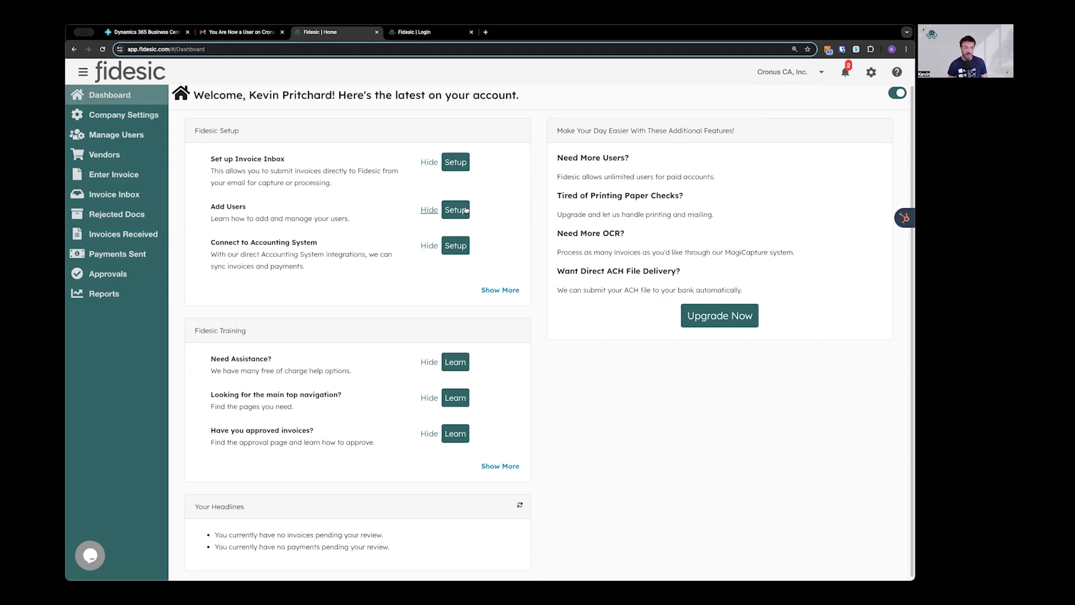
{"action": "left_click", "coordinate": [429, 247]}
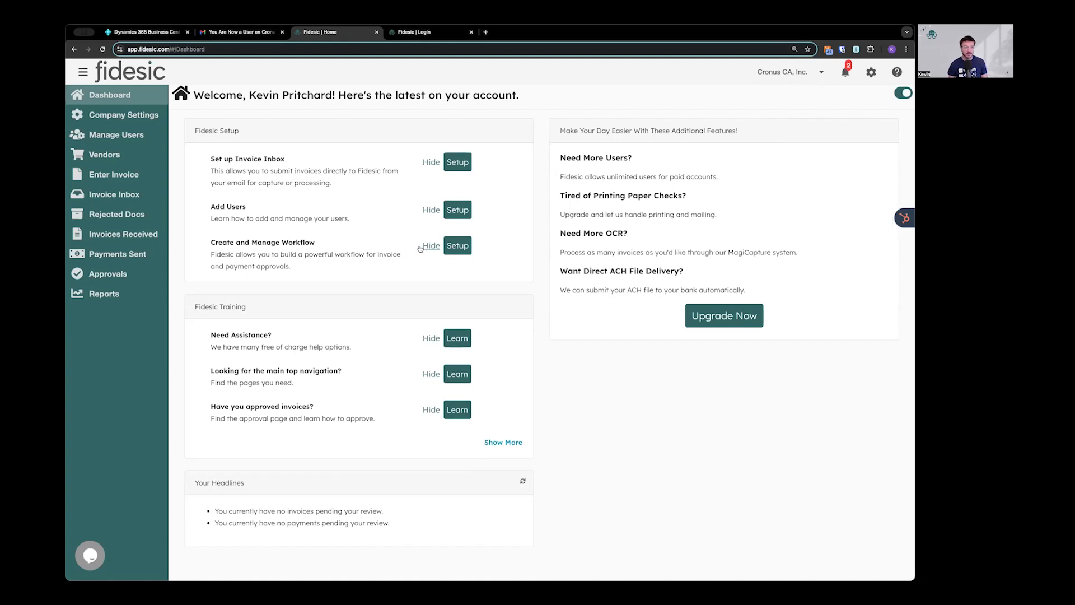
- Look over the remaining Fidesic Setup tasks and open the setup for Set up Invoice Inbox
{"action": "left_click_drag", "start_coordinate": [251, 242], "coordinate": [257, 243]}
{"action": "left_click", "coordinate": [275, 242]}
{"action": "left_click_drag", "start_coordinate": [219, 159], "coordinate": [278, 159]}
{"action": "left_click", "coordinate": [280, 161]}
{"action": "left_click", "coordinate": [465, 162]}
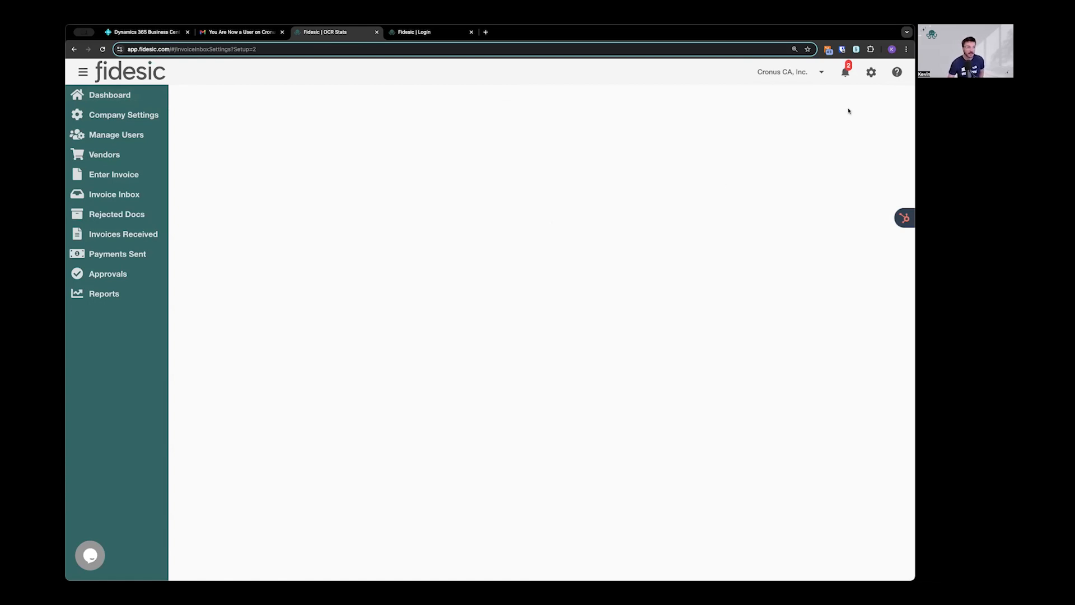
- Open the Invoice Inbox Settings within the company settings and highlight the MagiCapture email address for sending invoices
{"action": "left_click", "coordinate": [872, 72]}
{"action": "left_click", "coordinate": [840, 254]}
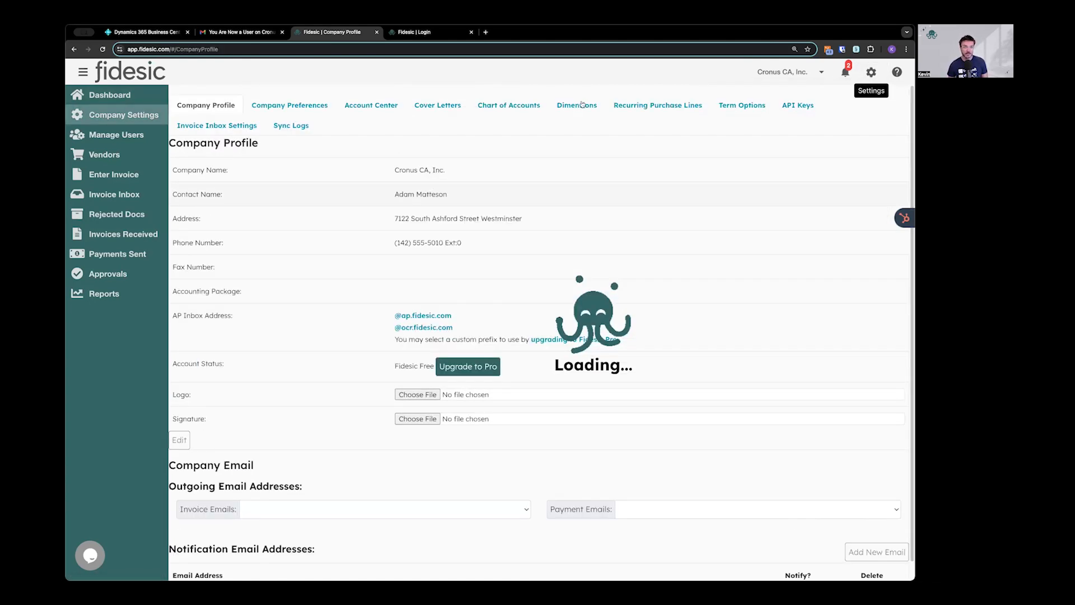
{"action": "left_click", "coordinate": [232, 126]}
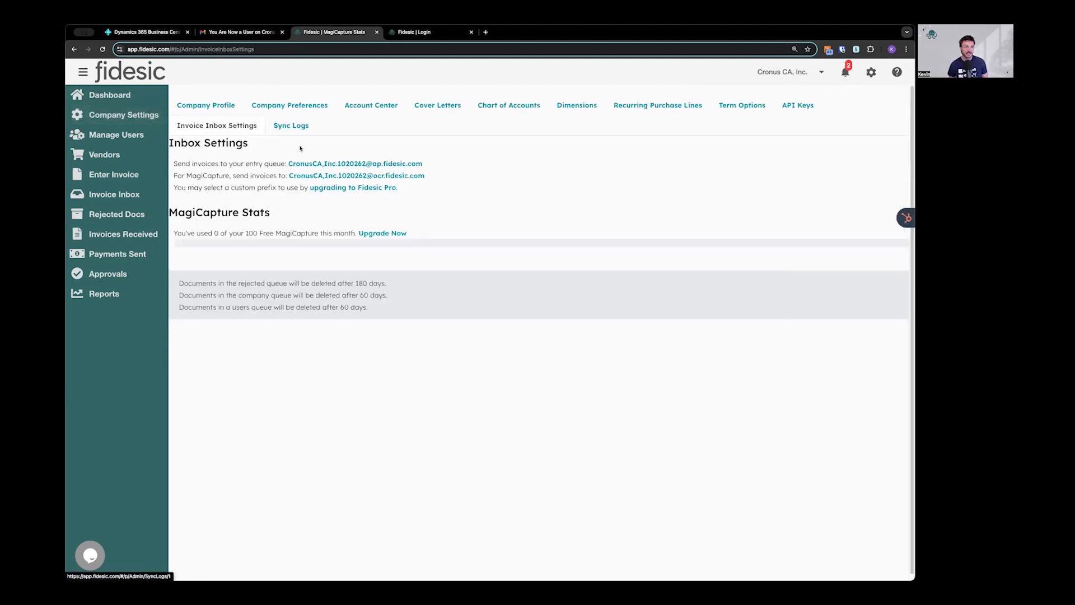
{"action": "left_click_drag", "start_coordinate": [425, 176], "coordinate": [289, 176]}
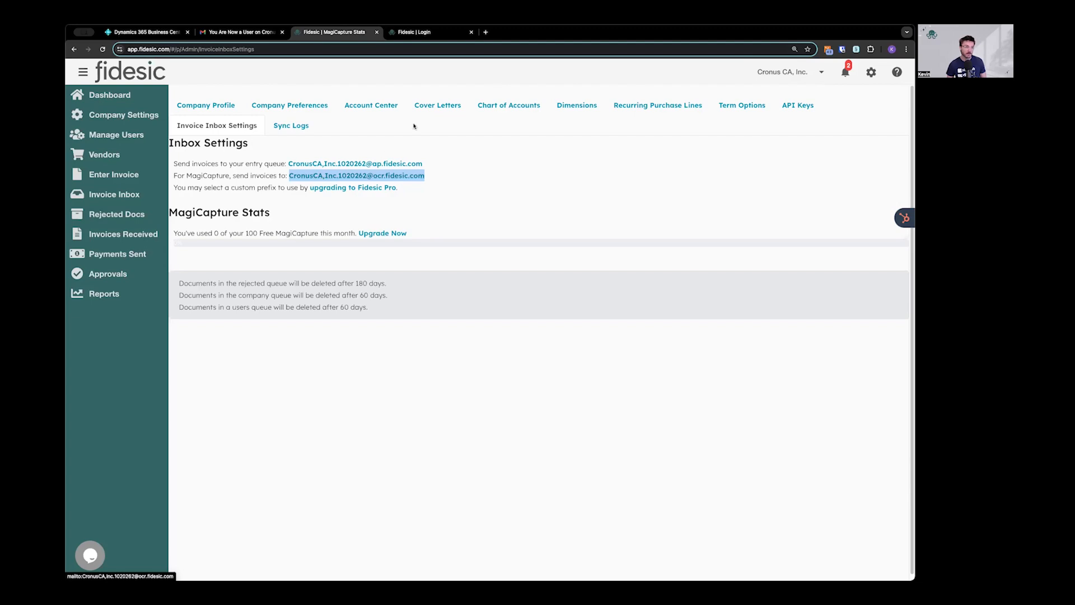
- Review the Company Preferences, the Company Profile and the list in the Chart of Accounts
{"action": "left_click", "coordinate": [282, 106]}
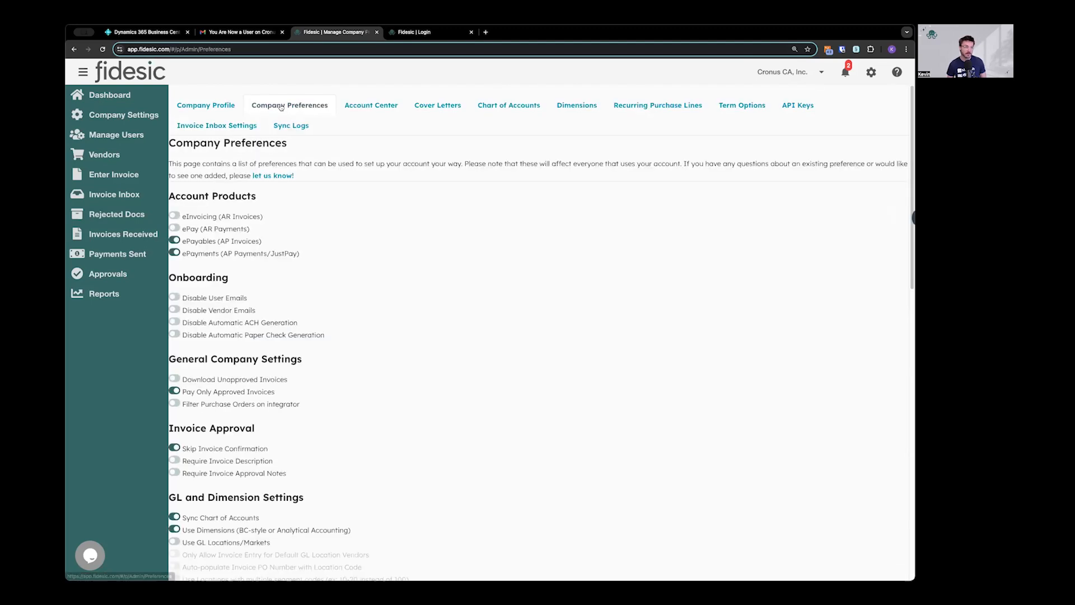
{"action": "left_click", "coordinate": [217, 106]}
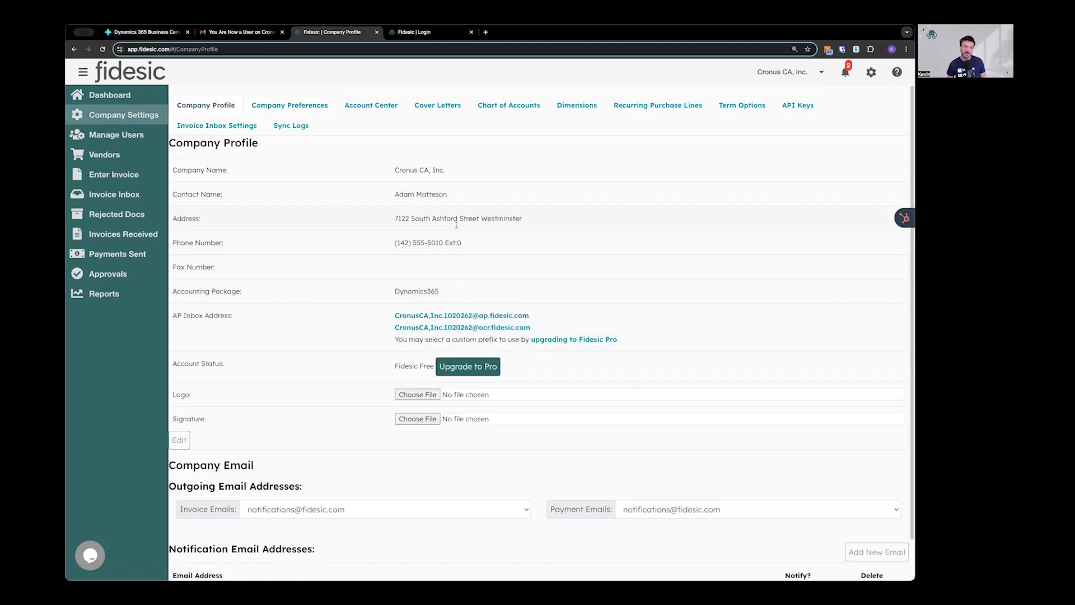
{"action": "left_click", "coordinate": [505, 108]}
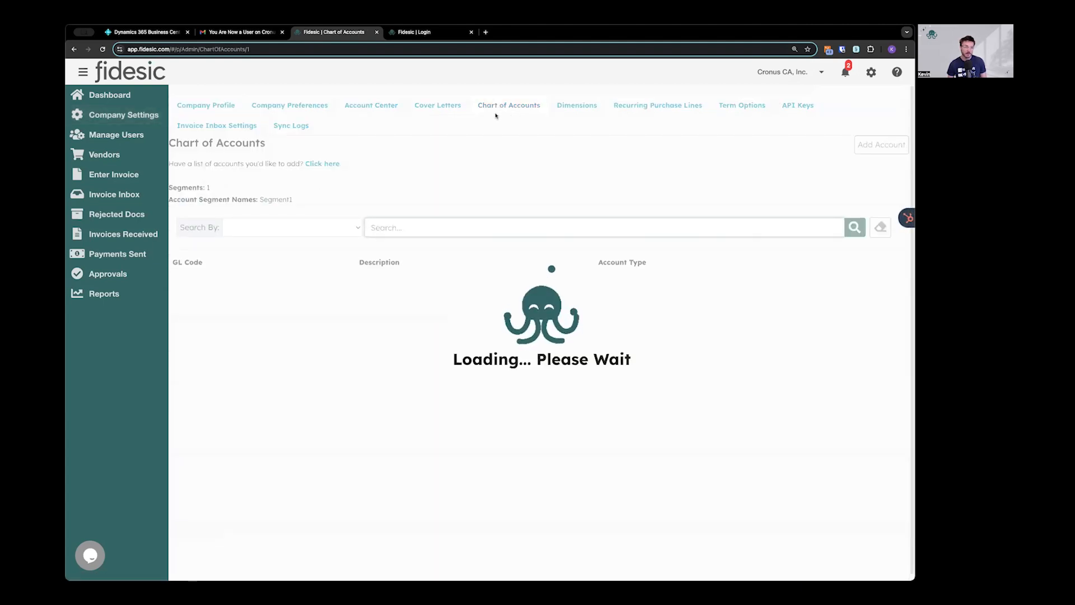
{"action": "scroll", "coordinate": [379, 394], "scroll_direction": "down", "scroll_amount": 7}
{"action": "scroll", "coordinate": [381, 372], "scroll_direction": "up", "scroll_amount": 7}
- Examine the Customer Group values in Dimensions and check the Recurring Purchase Lines
{"action": "left_click", "coordinate": [576, 107]}
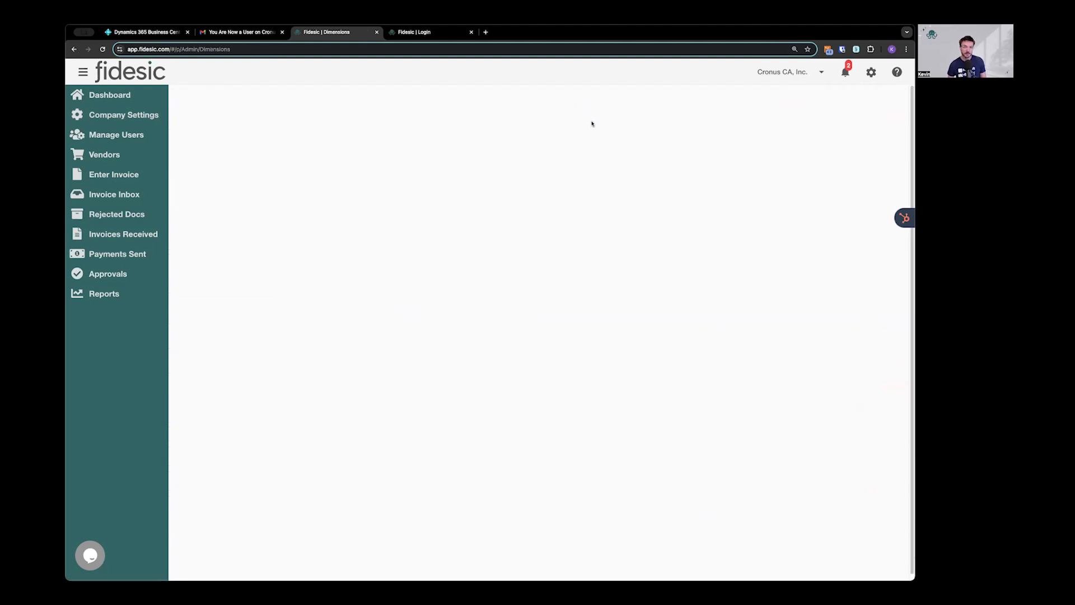
{"action": "left_click", "coordinate": [273, 256]}
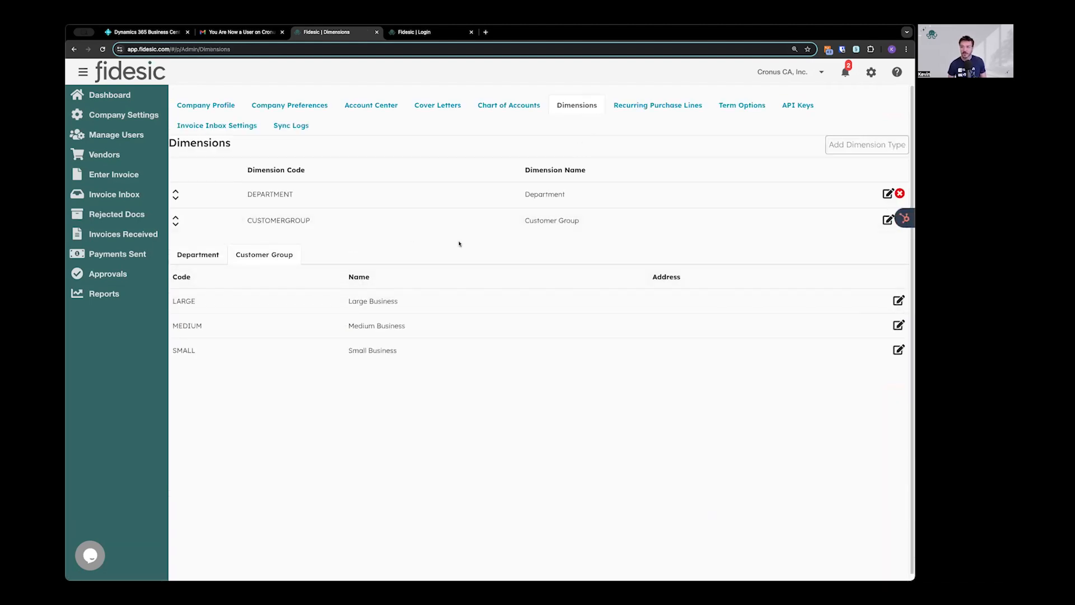
{"action": "left_click", "coordinate": [676, 103]}
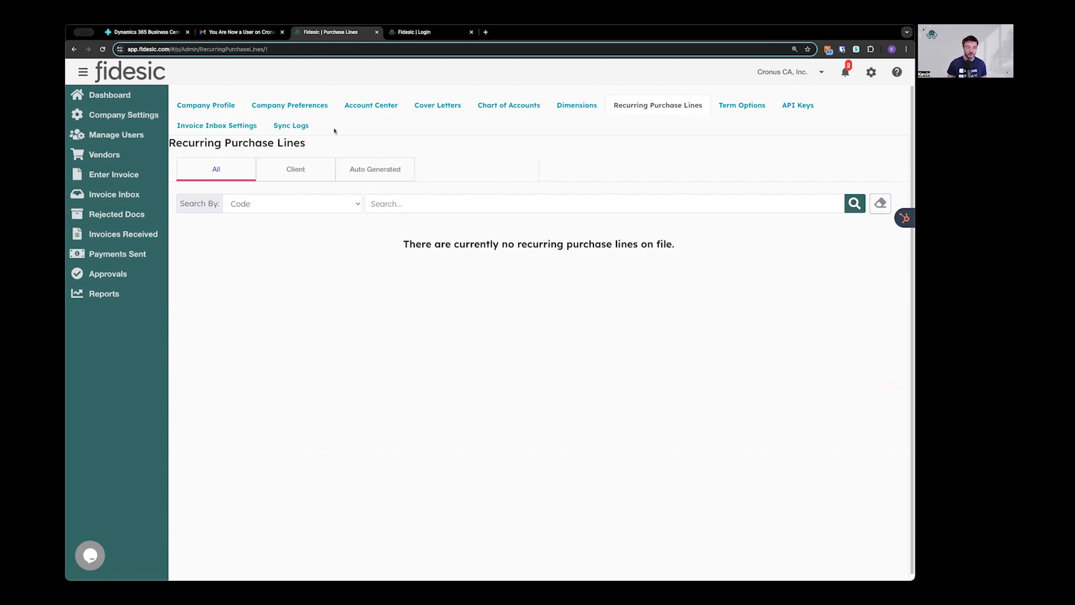
- Inspect the server details of the sync log entry, highlighting the BC version, and view the active vendor list
{"action": "left_click", "coordinate": [292, 127]}
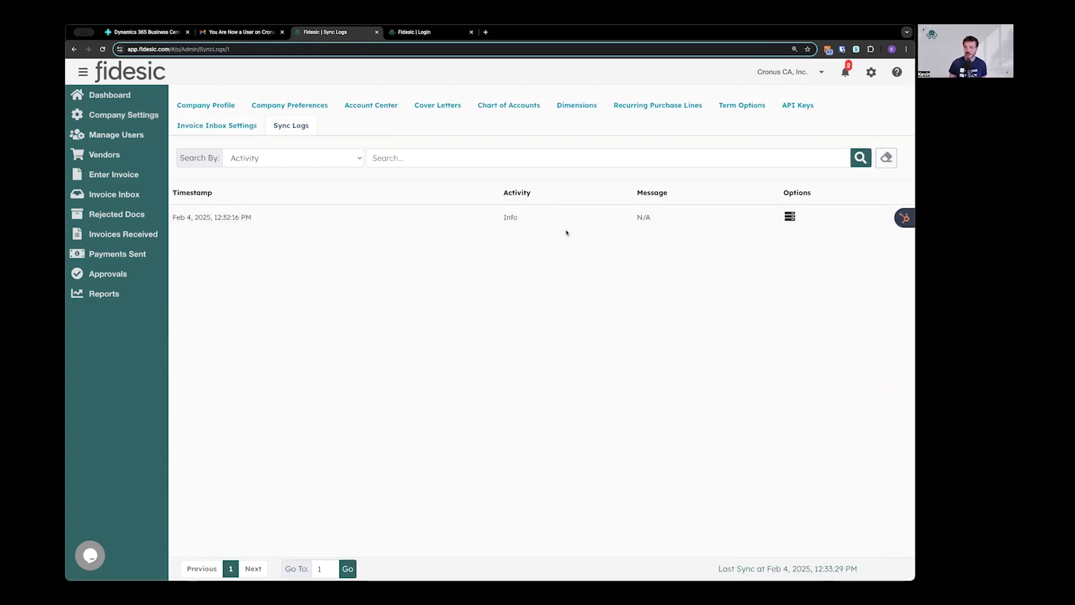
{"action": "left_click", "coordinate": [789, 216]}
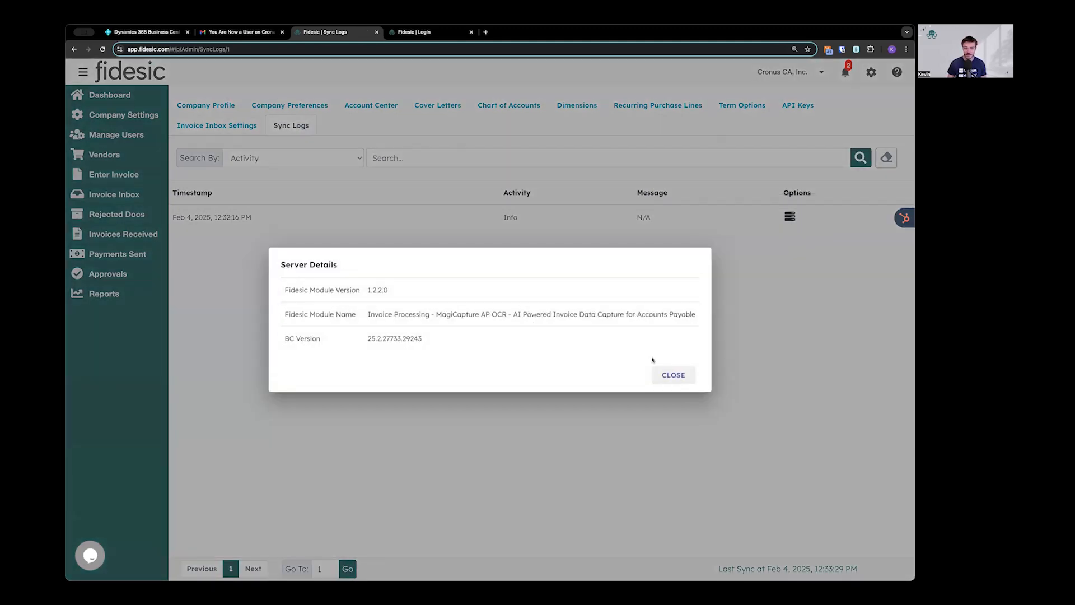
{"action": "left_click_drag", "start_coordinate": [362, 340], "coordinate": [453, 343]}
{"action": "left_click", "coordinate": [454, 344]}
{"action": "left_click", "coordinate": [682, 378]}
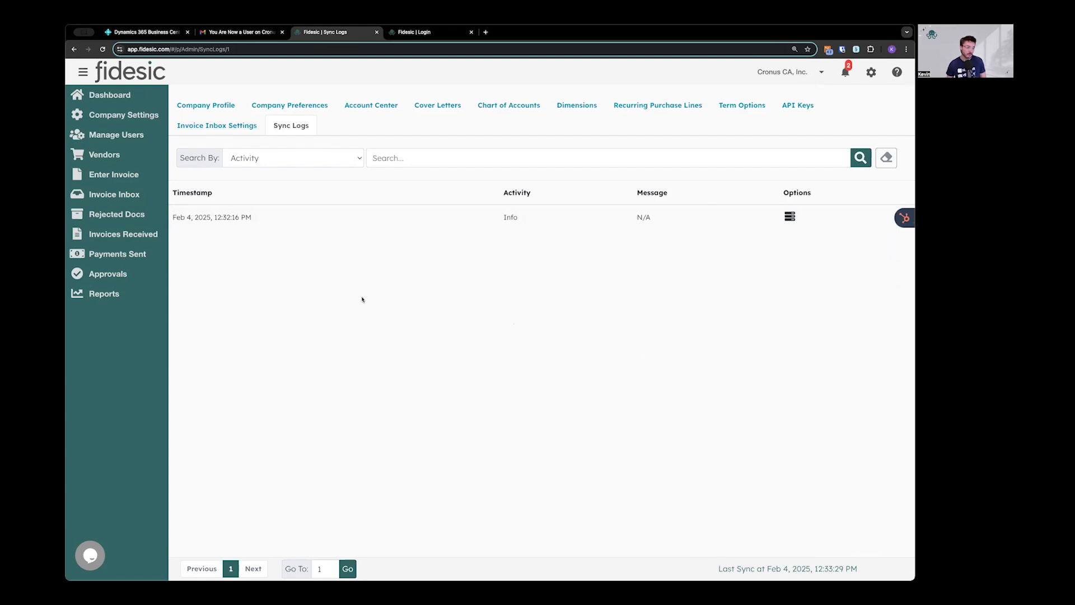
{"action": "left_click", "coordinate": [124, 156]}
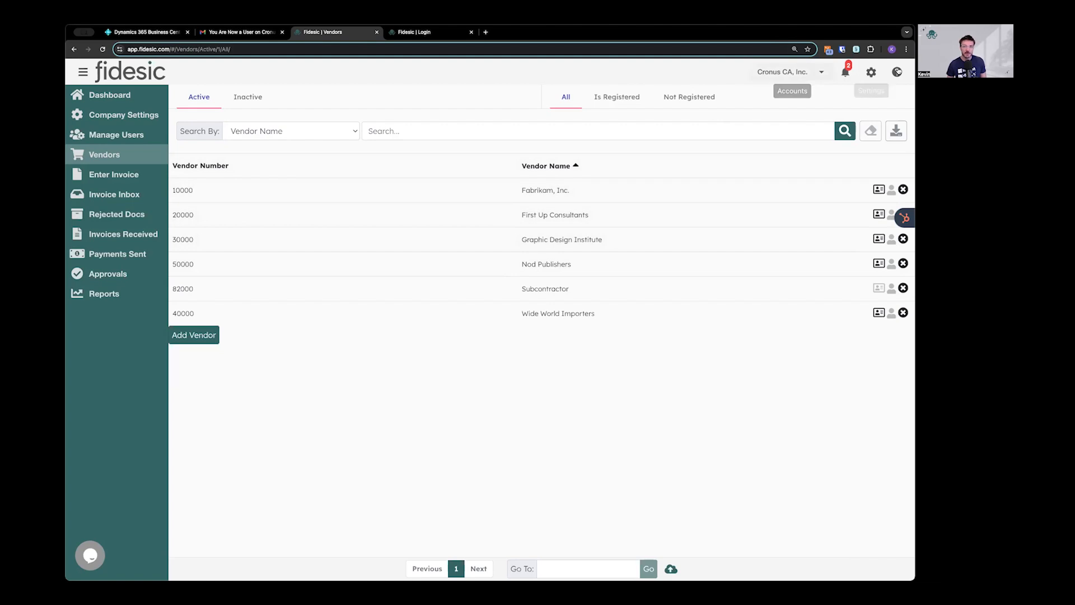
- Go back to the Invoice Inbox Settings in the company settings and highlight the MagiCapture submission address
{"action": "left_click", "coordinate": [871, 72]}
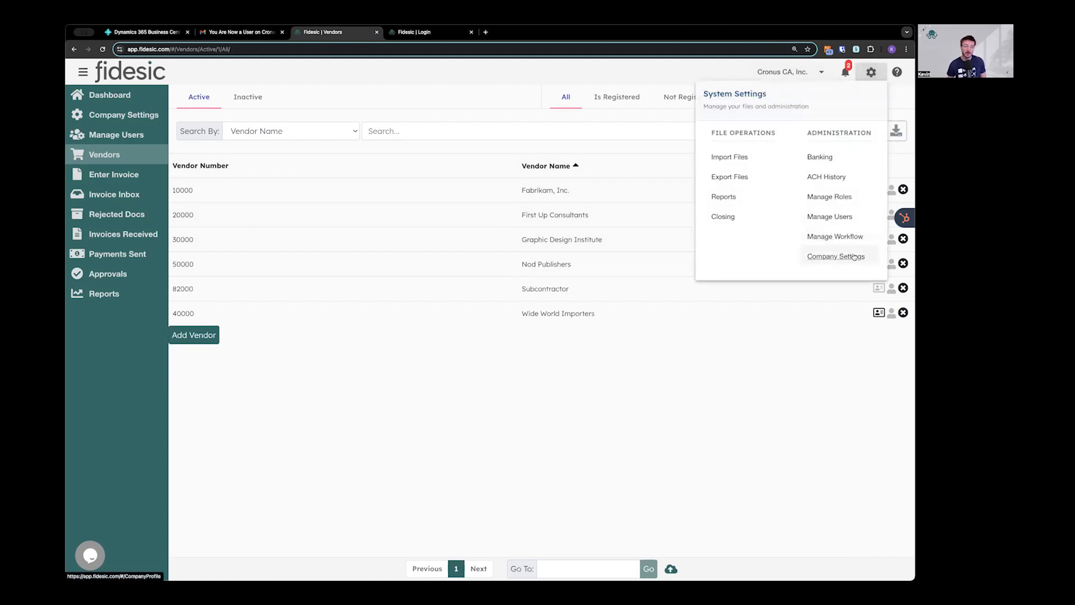
{"action": "left_click", "coordinate": [854, 256]}
{"action": "left_click", "coordinate": [239, 127]}
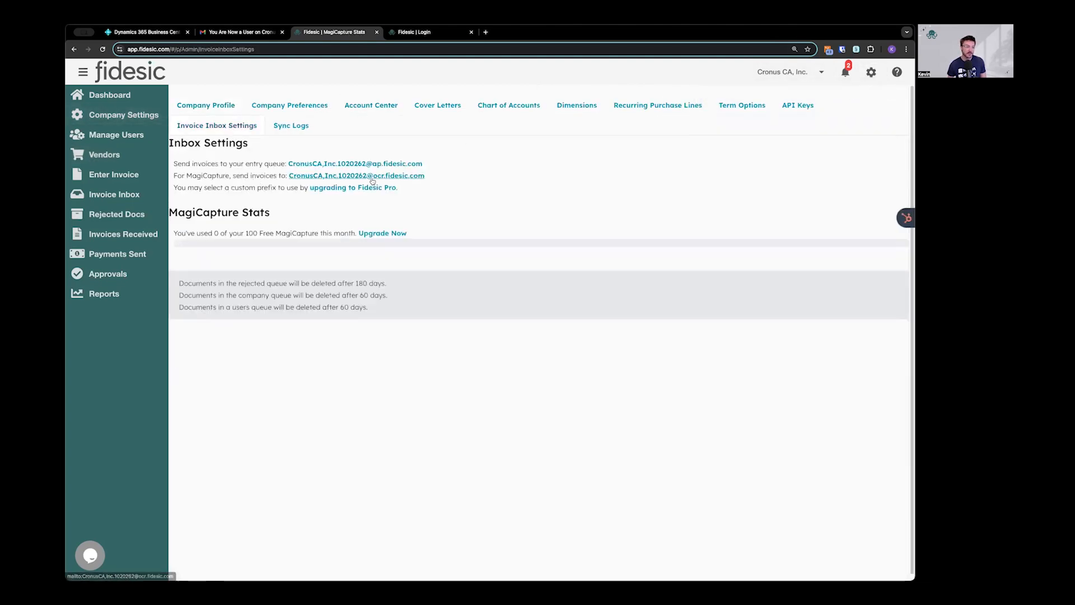
{"action": "left_click_drag", "start_coordinate": [426, 176], "coordinate": [289, 176]}
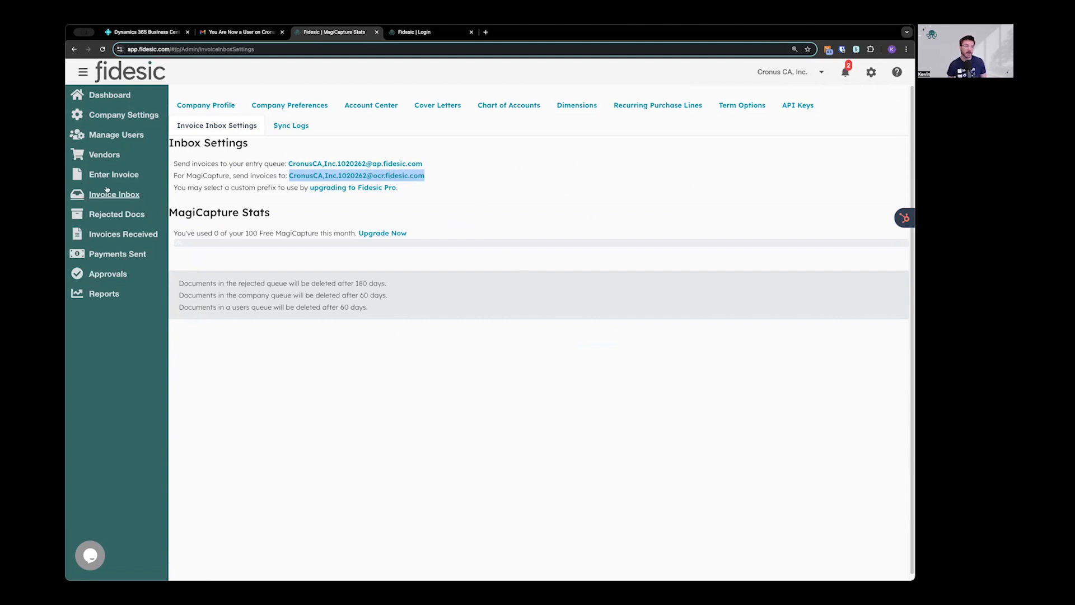
- Upload A travel Invoice - Google Docs.pdf to the invoice inbox and open it for processing
{"action": "left_click", "coordinate": [126, 194]}
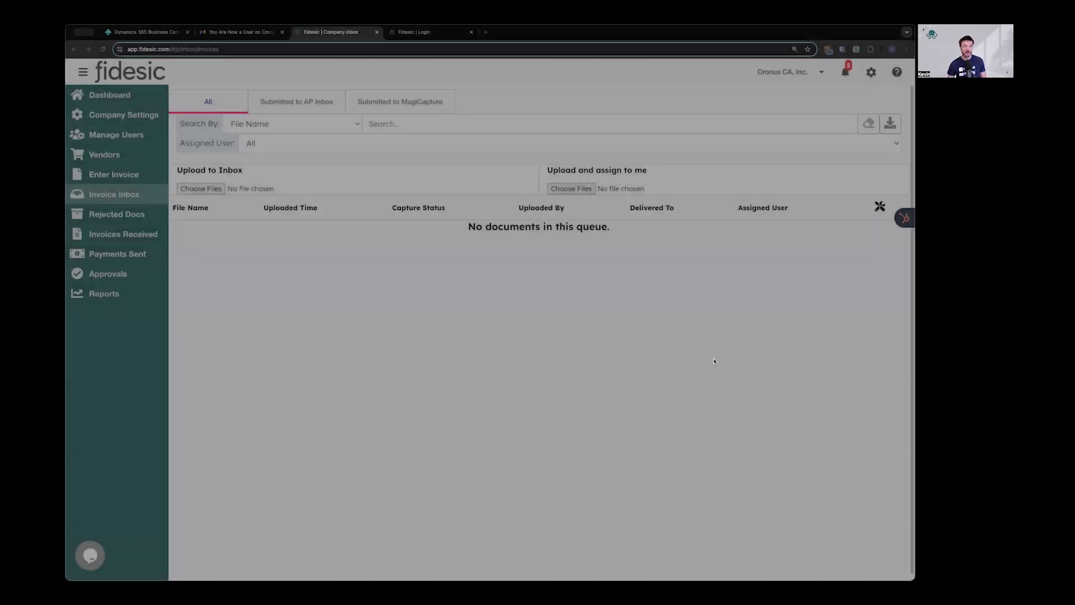
{"action": "left_click", "coordinate": [709, 359]}
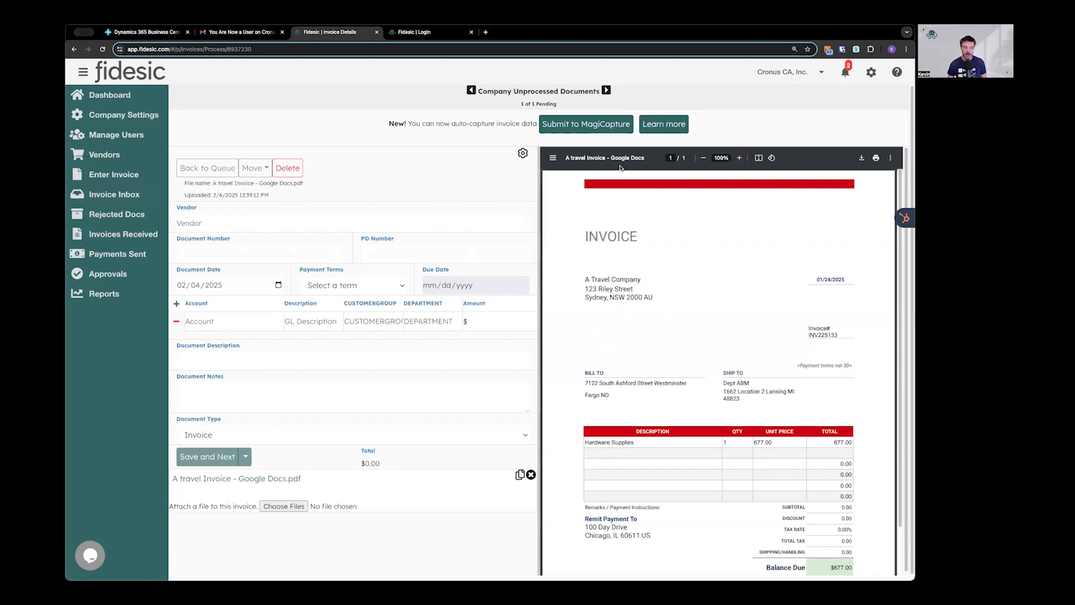
- Open the invoice workflow management page and highlight the note naming the default approver
{"action": "left_click", "coordinate": [871, 72]}
{"action": "left_click", "coordinate": [851, 237]}
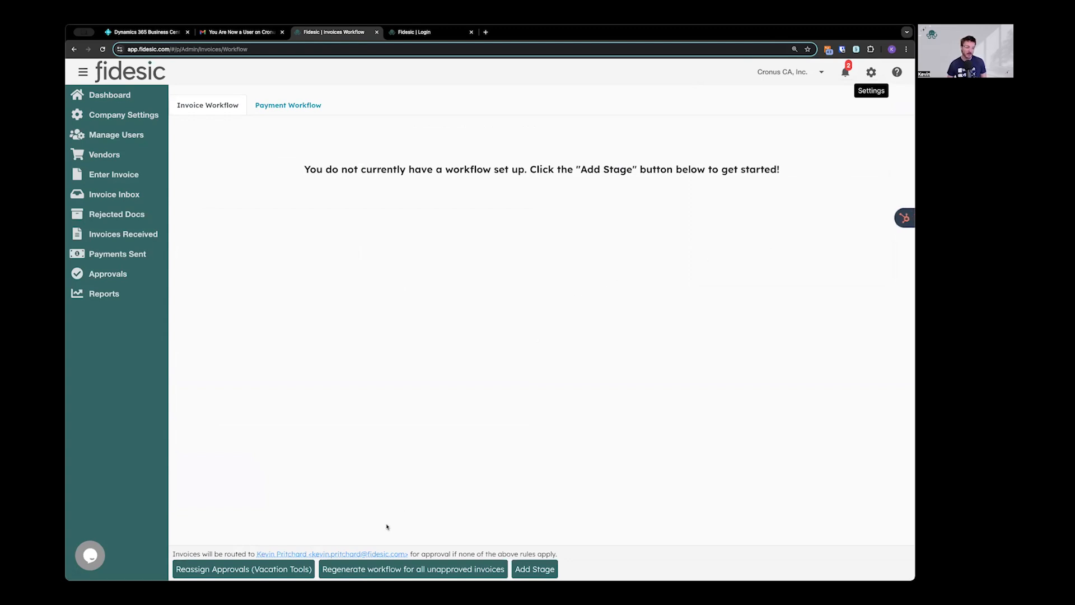
{"action": "left_click_drag", "start_coordinate": [208, 554], "coordinate": [488, 554]}
{"action": "left_click", "coordinate": [554, 547]}
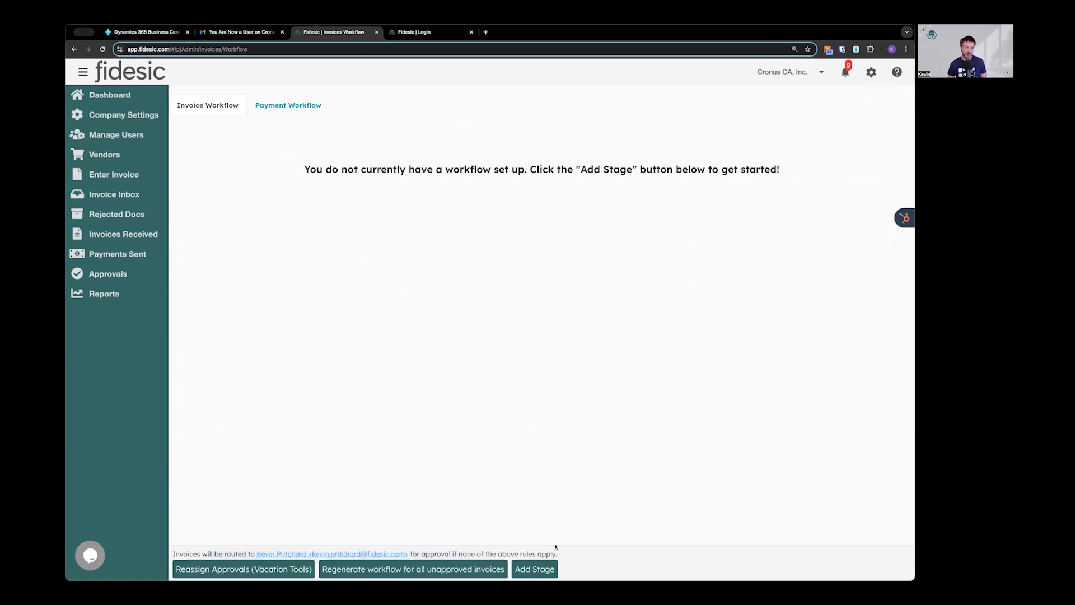
- Open the pending First Up Consultants invoice from the CRONUS USA, Inc. 72324 approval notification and view its attached PDF
{"action": "left_click", "coordinate": [845, 73]}
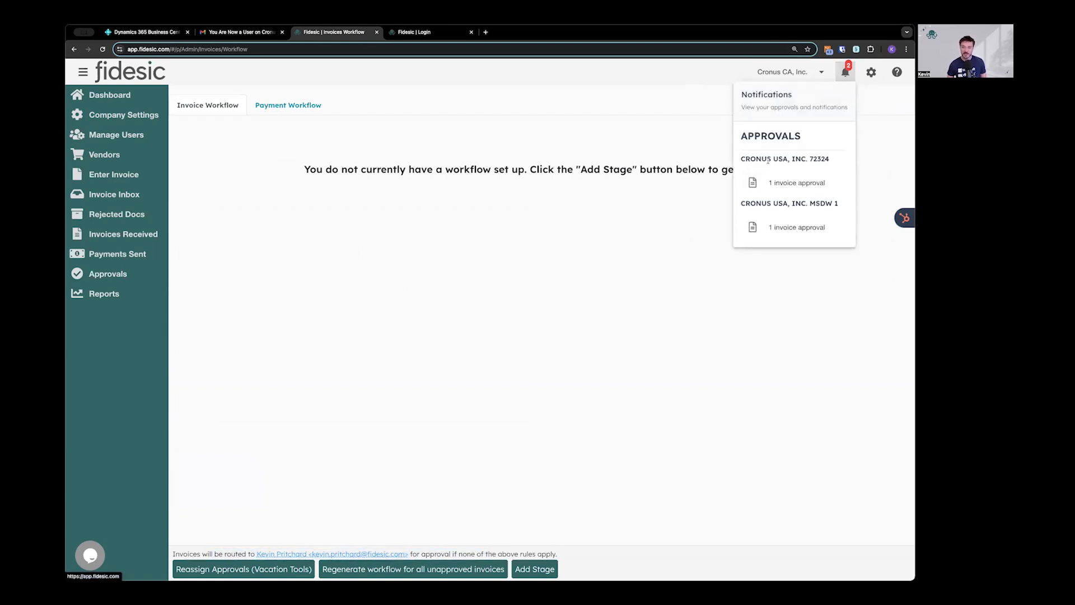
{"action": "left_click", "coordinate": [792, 185]}
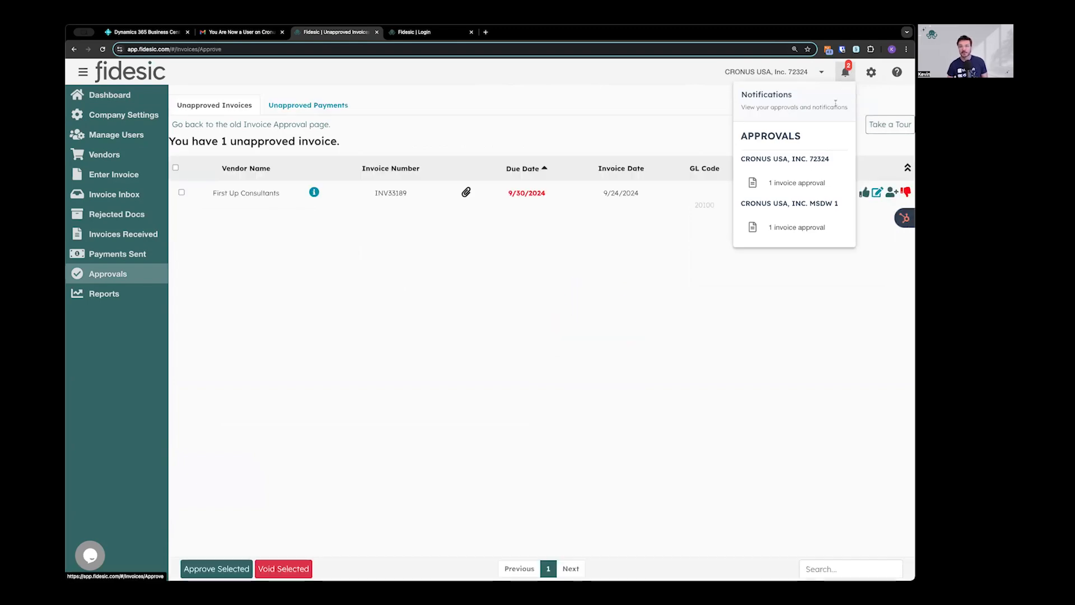
{"action": "left_click", "coordinate": [420, 194]}
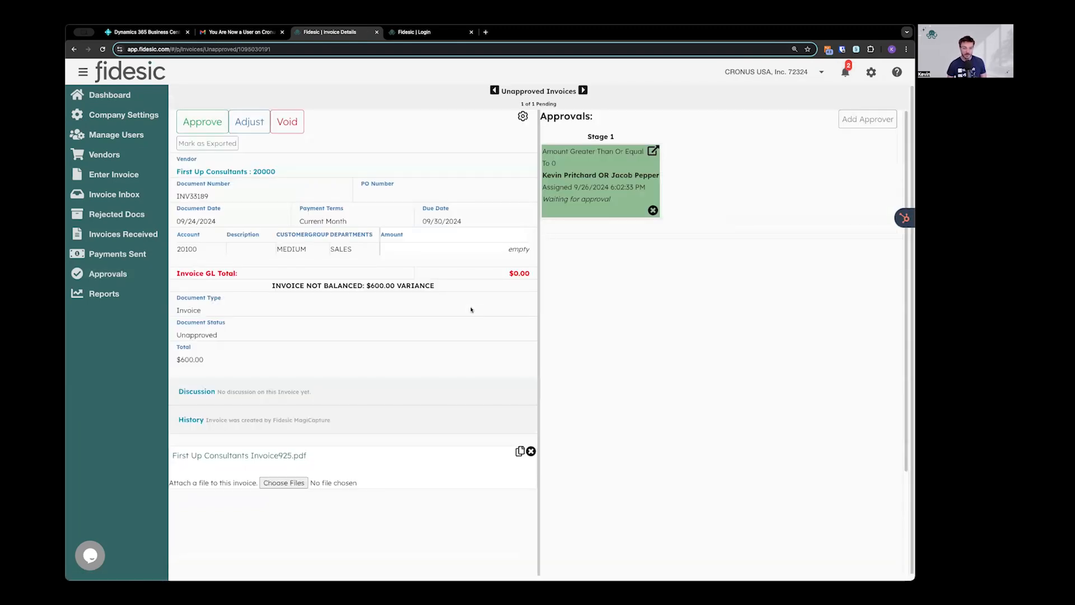
{"action": "scroll", "coordinate": [619, 176], "scroll_direction": "down", "scroll_amount": 2}
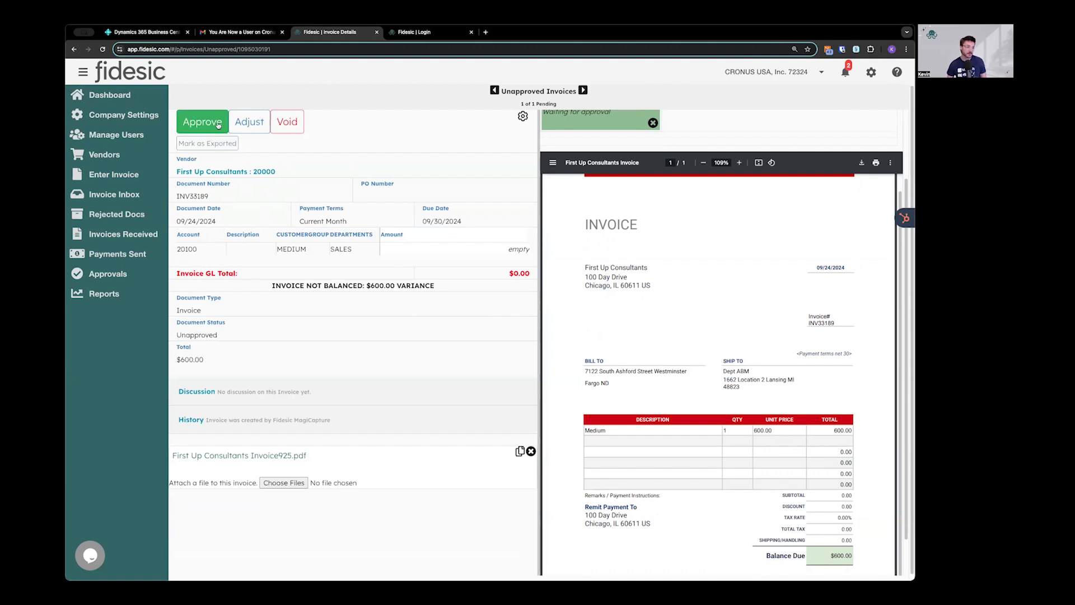
- Open the pending First Up Consultants invoice for adjustment, review its editable fields, and leave without saving
{"action": "left_click", "coordinate": [263, 121]}
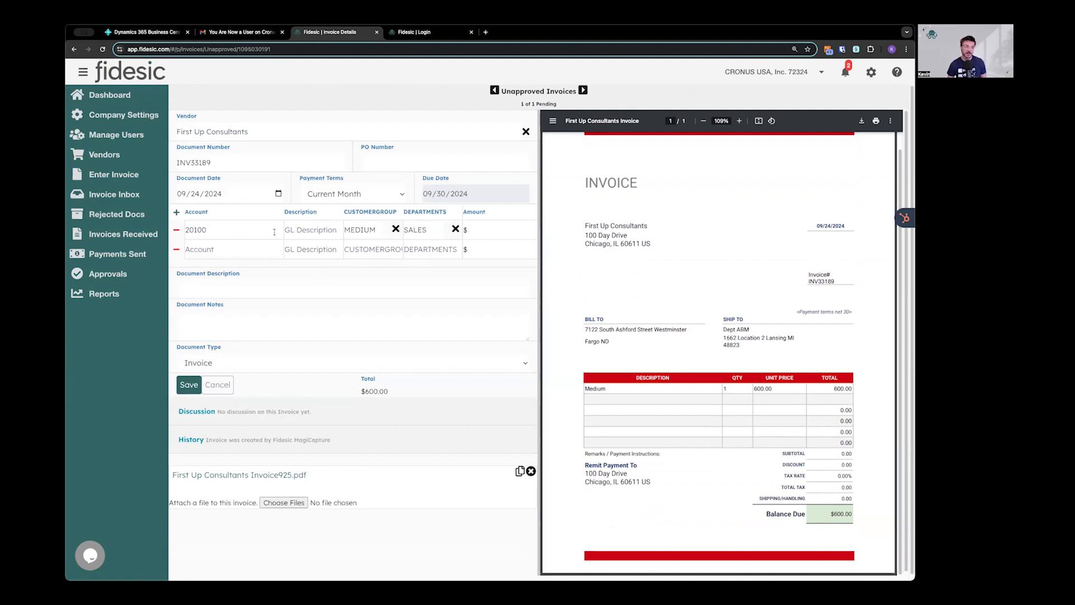
{"action": "mouse_move", "coordinate": [248, 271]}
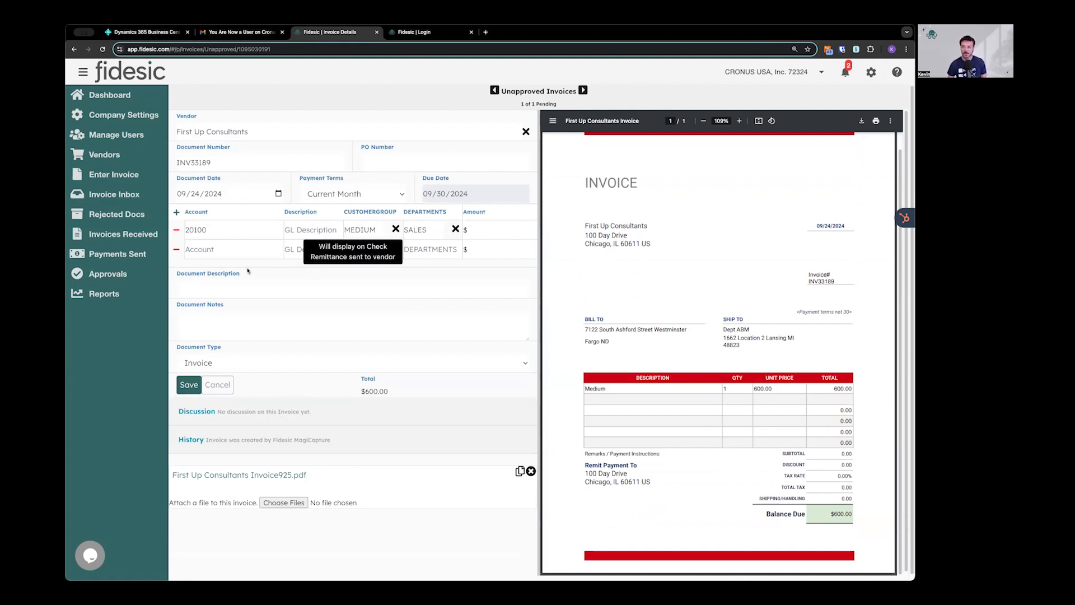
{"action": "left_click", "coordinate": [224, 389]}
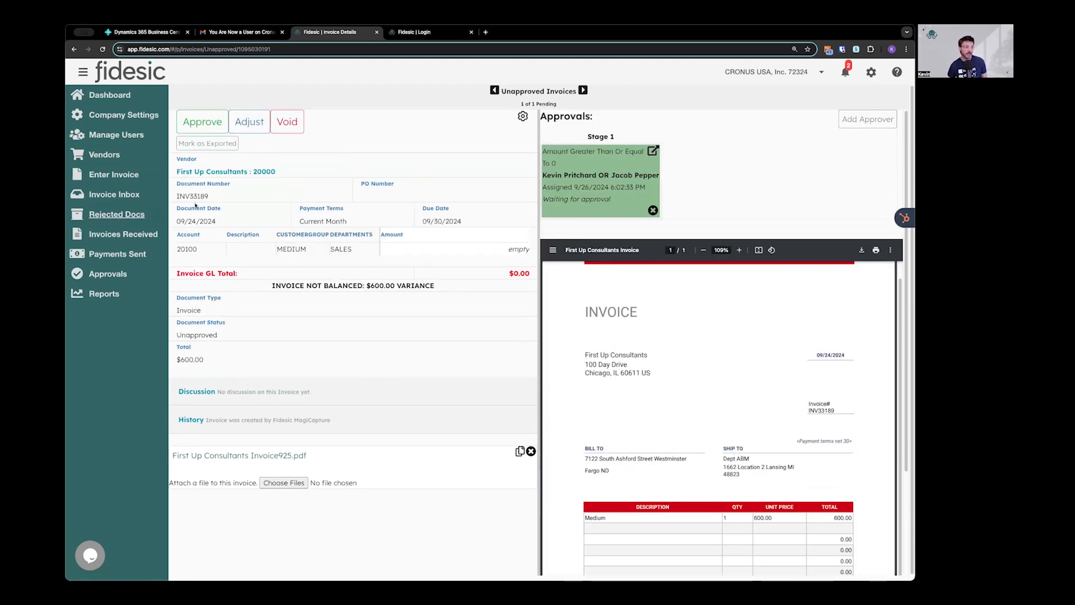
- View the blank invoice entry form, and open the approved First Up Consultants invoice INV31835 from the received invoices
{"action": "left_click", "coordinate": [112, 177]}
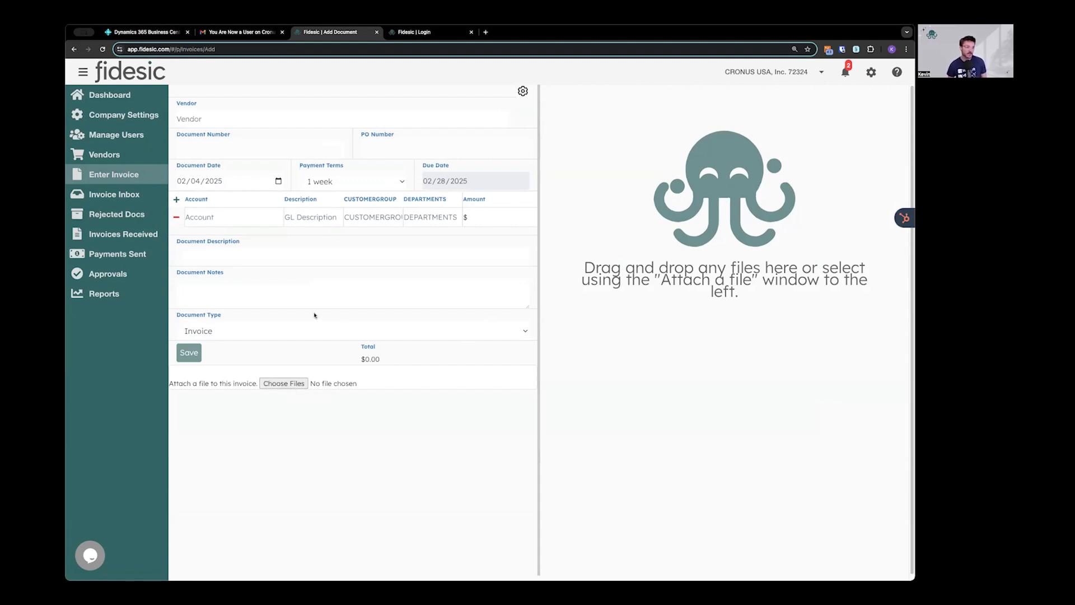
{"action": "left_click", "coordinate": [123, 234]}
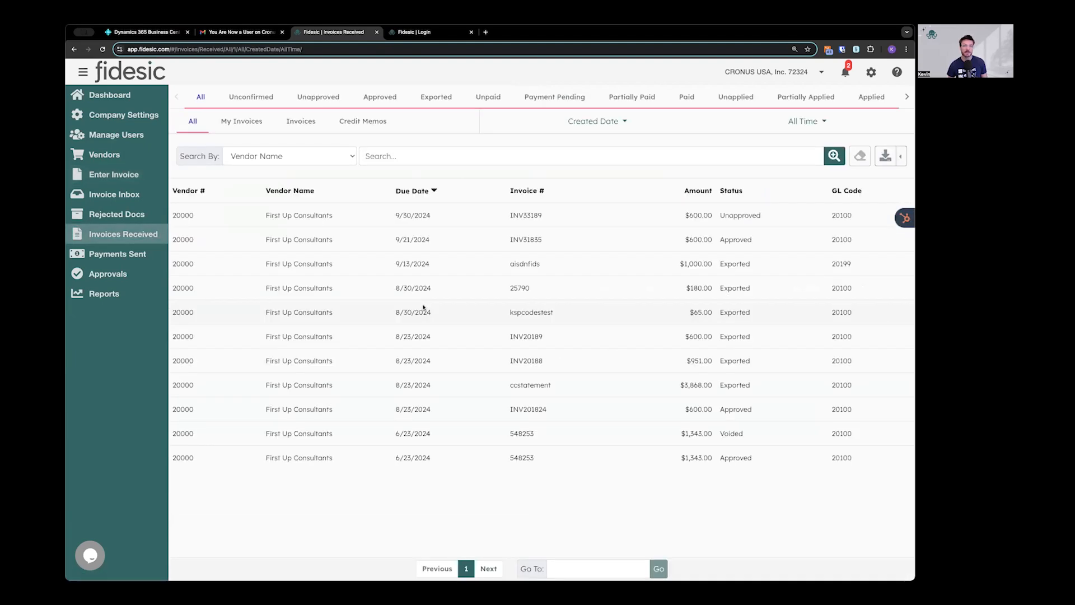
{"action": "left_click", "coordinate": [763, 245]}
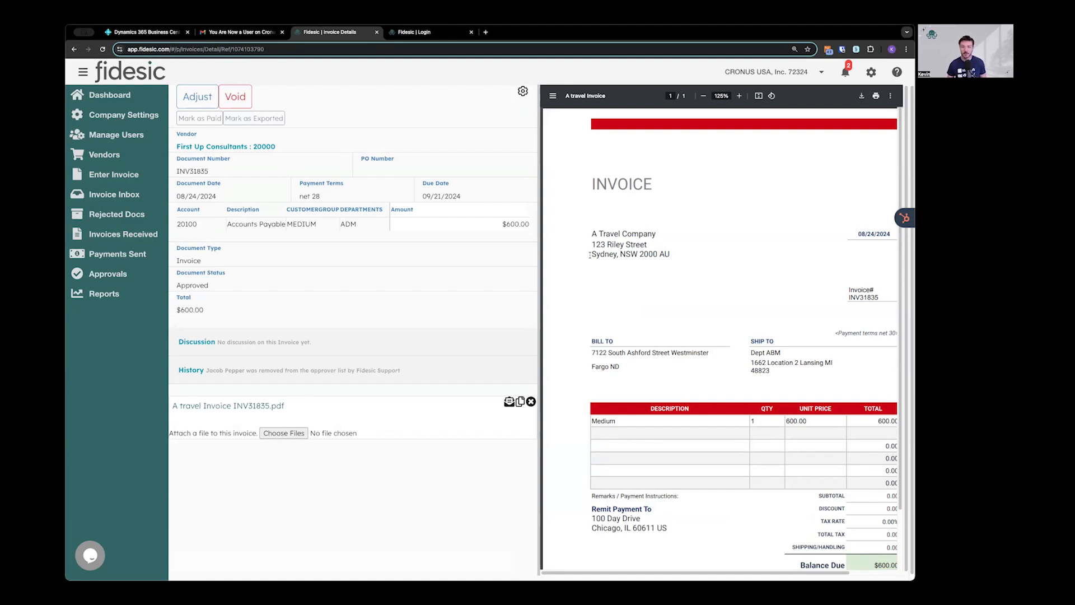
- Switch to Business Central, open the purchase invoices list, and show the command for importing Fidesic purchasing invoices without running it
{"action": "left_click", "coordinate": [143, 32]}
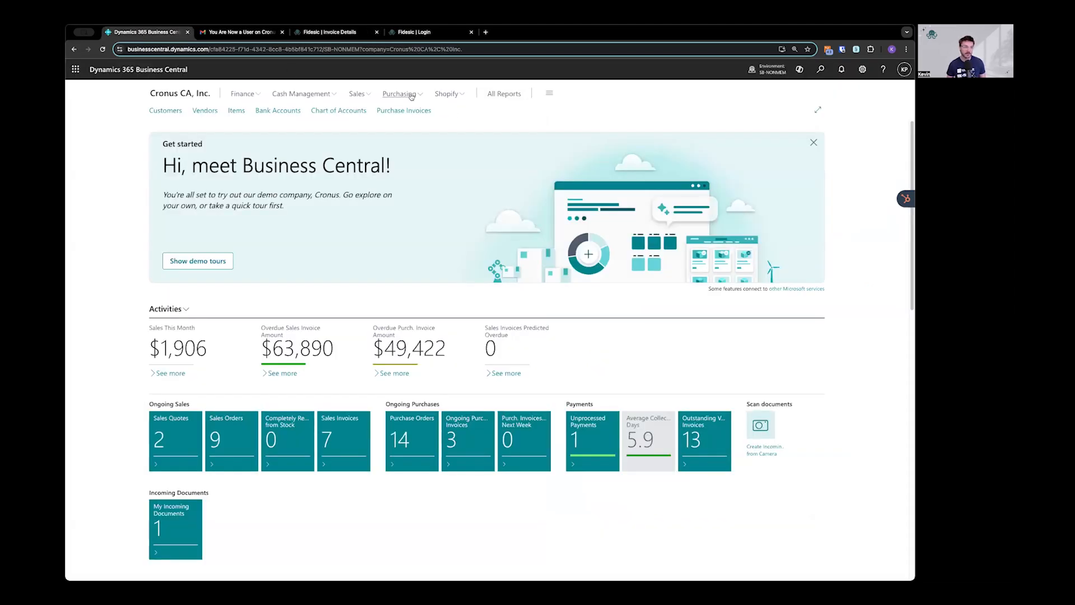
{"action": "left_click", "coordinate": [398, 94]}
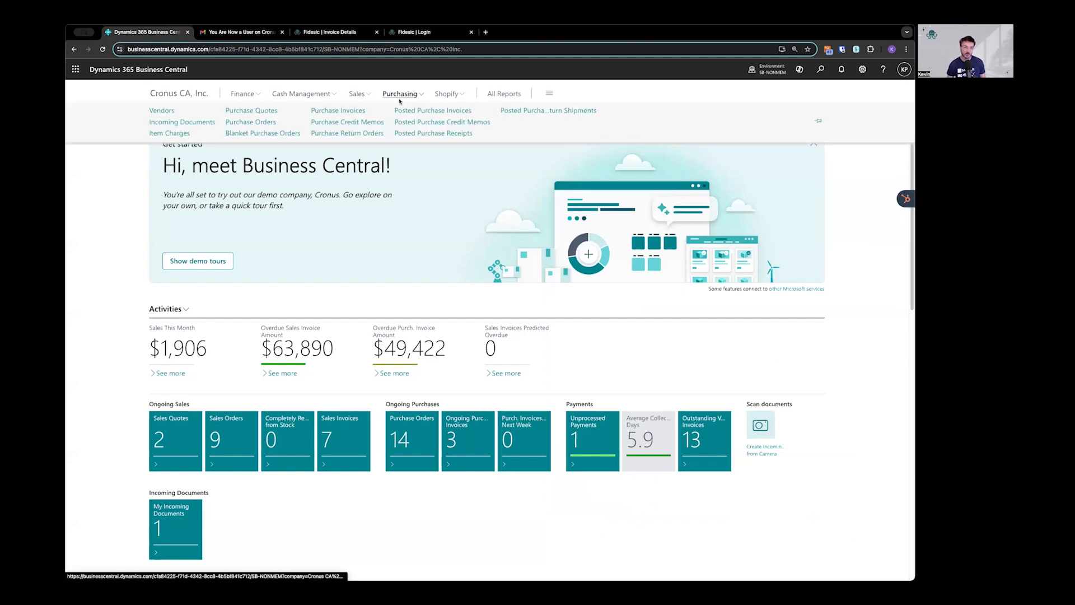
{"action": "left_click", "coordinate": [346, 115]}
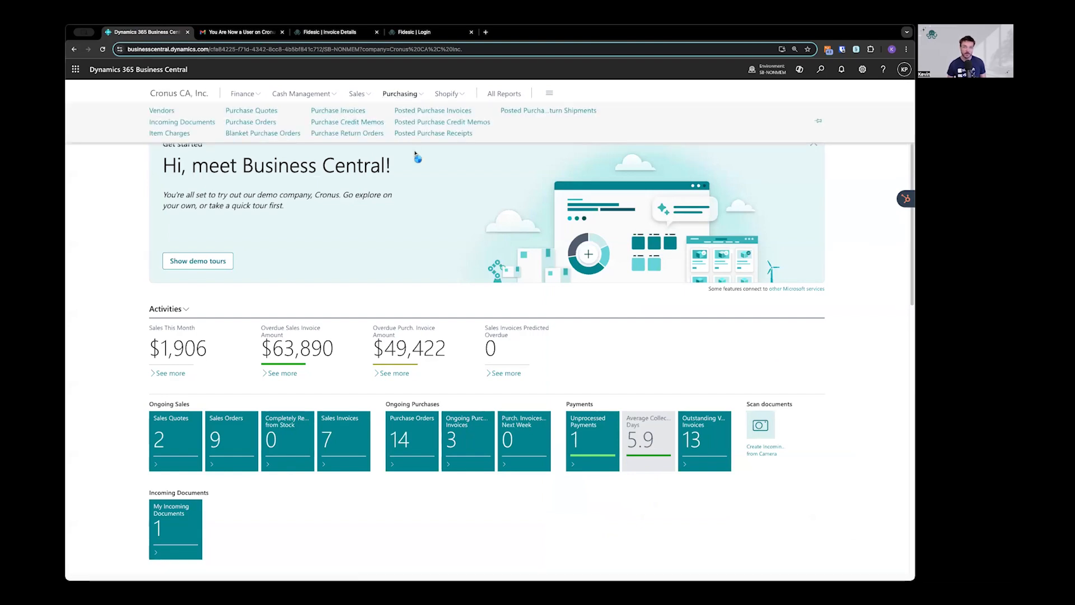
{"action": "left_click", "coordinate": [512, 112]}
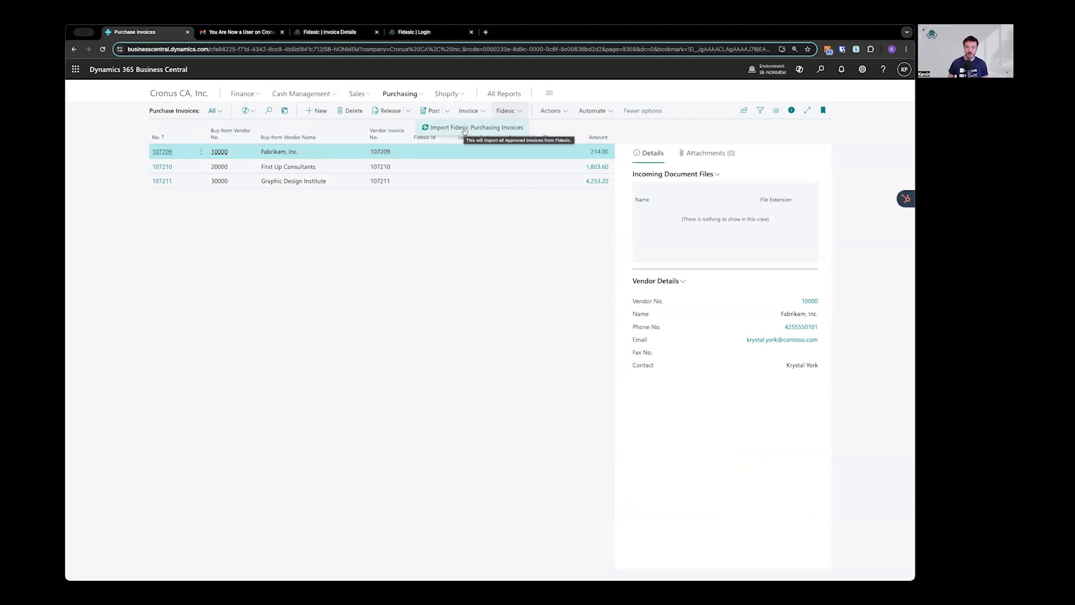
{"action": "left_click", "coordinate": [269, 218]}
- Open purchase invoice 107211 for Graphic Design Institute and review its general fields, item lines, totals and invoice details
{"action": "left_click", "coordinate": [162, 182]}
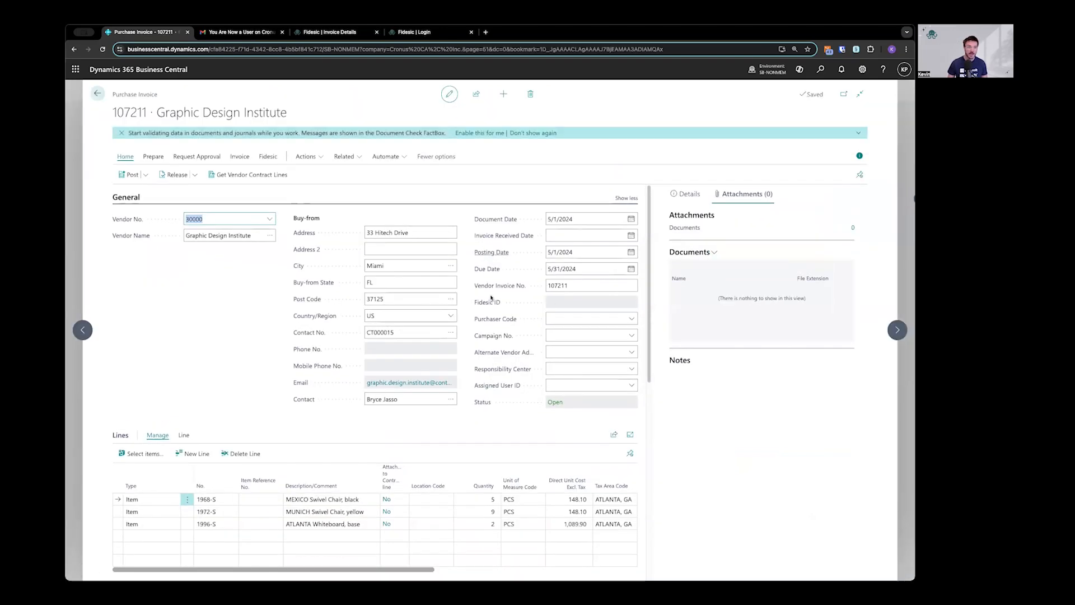
{"action": "scroll", "coordinate": [340, 324], "scroll_direction": "down", "scroll_amount": 5}
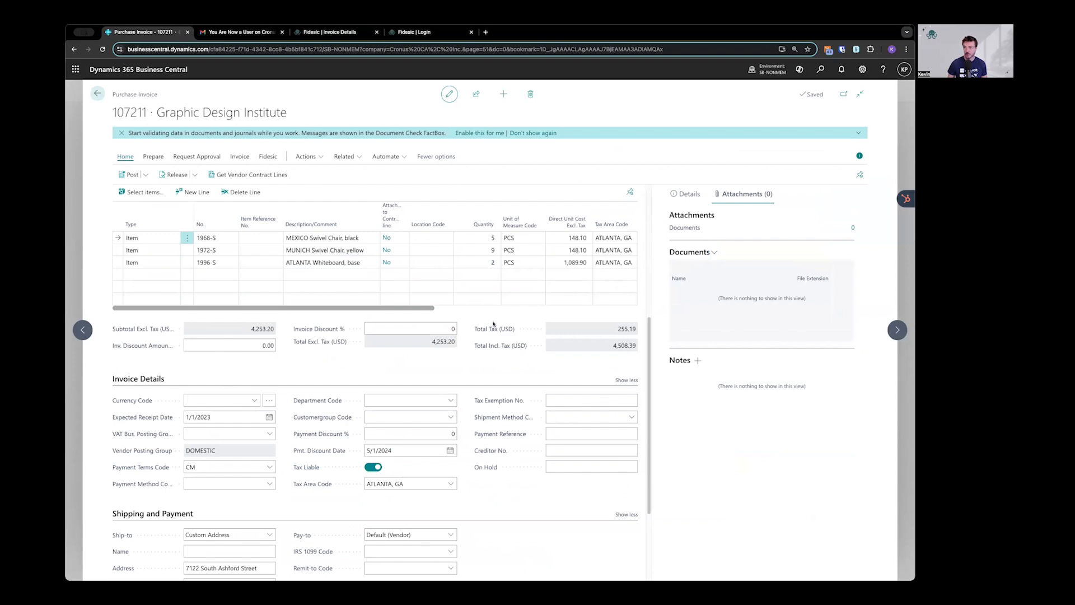
{"action": "scroll", "coordinate": [369, 379], "scroll_direction": "up", "scroll_amount": 5}
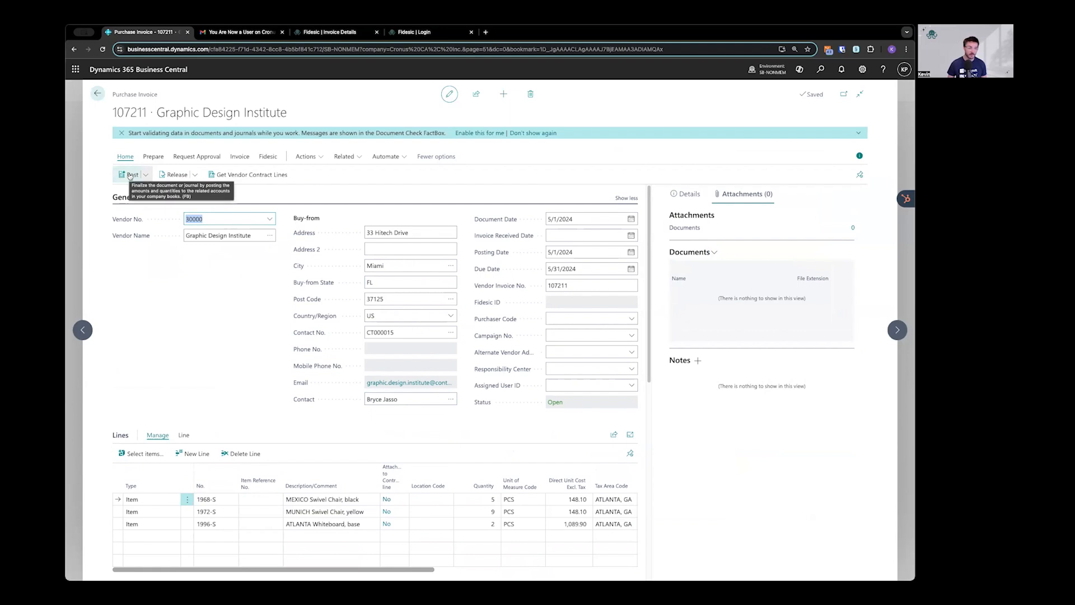
{"action": "scroll", "coordinate": [404, 296], "scroll_direction": "down", "scroll_amount": 1}
{"action": "scroll", "coordinate": [403, 296], "scroll_direction": "down", "scroll_amount": 5}
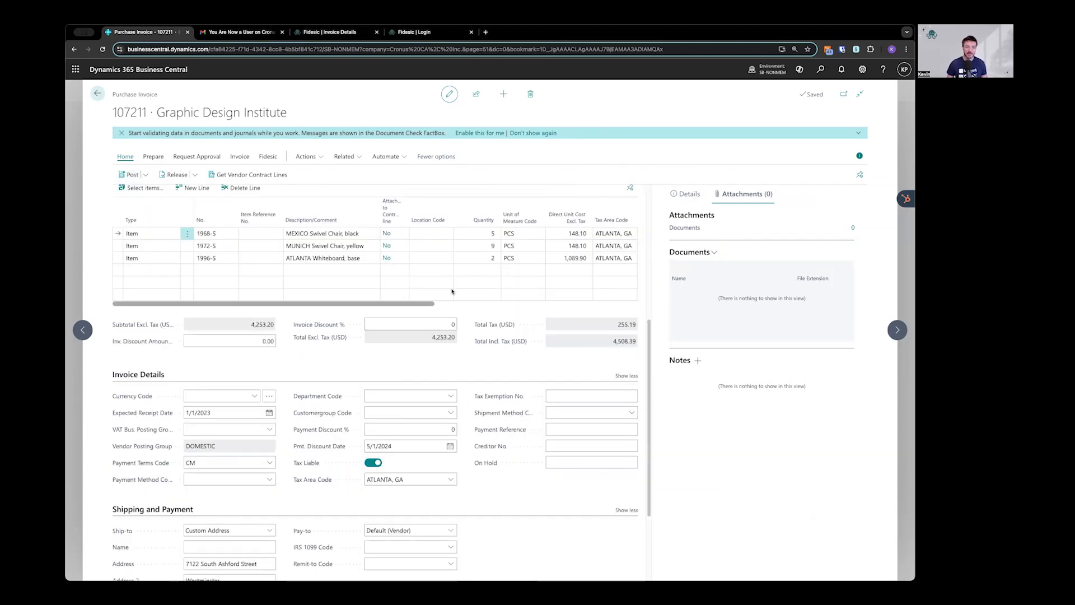
{"action": "scroll", "coordinate": [413, 384], "scroll_direction": "up", "scroll_amount": 5}
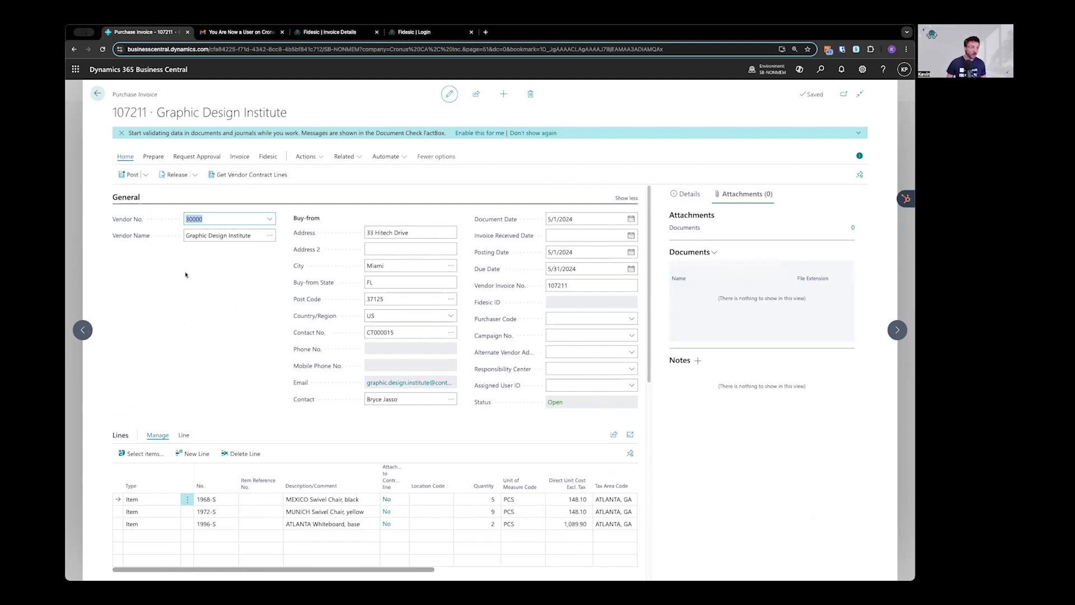
- Return to Fidesic and switch the active company account to Cronus CA, Inc
{"action": "left_click", "coordinate": [424, 34]}
{"action": "left_click", "coordinate": [363, 35]}
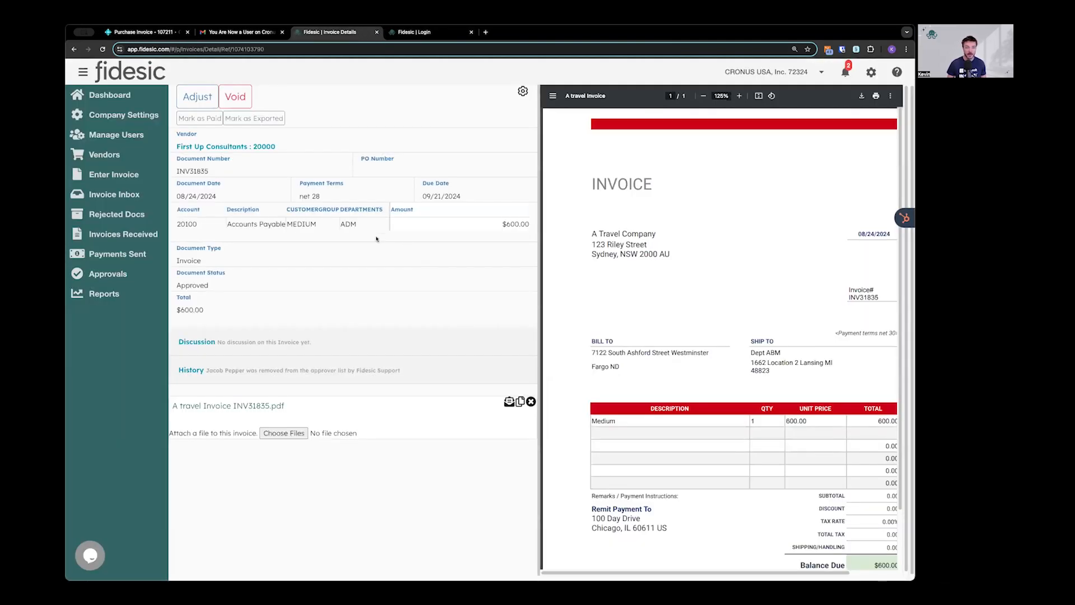
{"action": "left_click", "coordinate": [772, 73]}
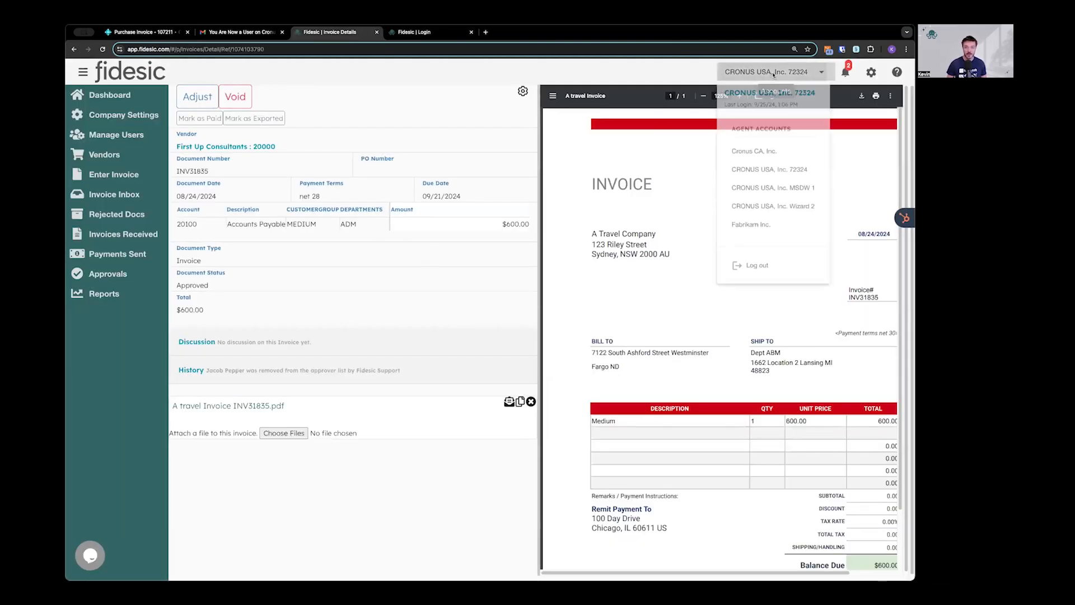
{"action": "left_click", "coordinate": [780, 157]}
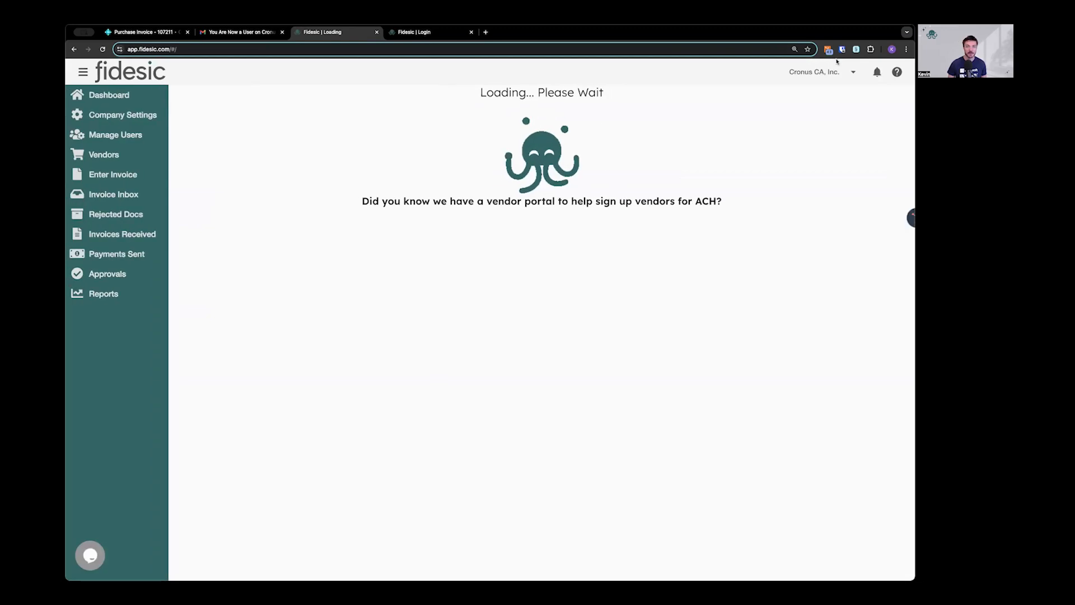
- Open the Invoice Inbox Settings in the company settings and highlight the monthly MagiCapture usage note
{"action": "left_click", "coordinate": [879, 76]}
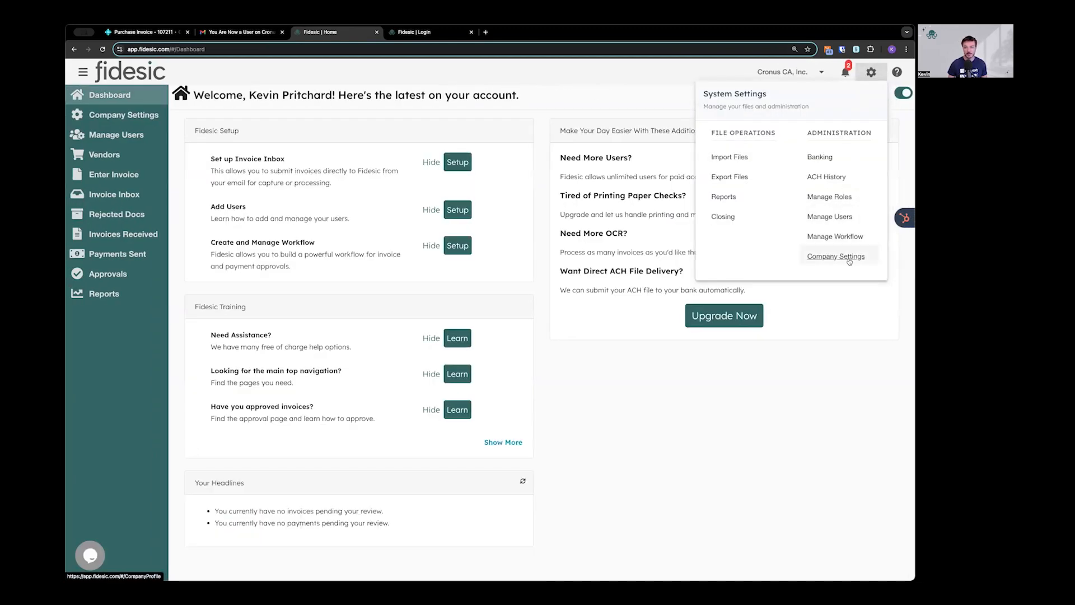
{"action": "left_click", "coordinate": [851, 253]}
{"action": "left_click", "coordinate": [242, 128]}
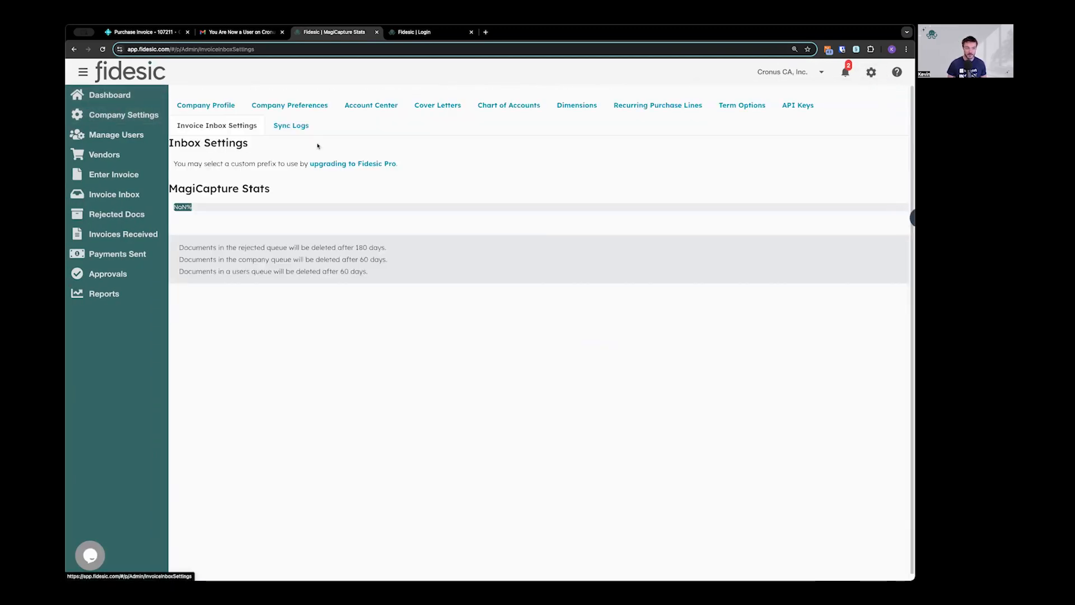
{"action": "left_click_drag", "start_coordinate": [188, 233], "coordinate": [327, 233]}
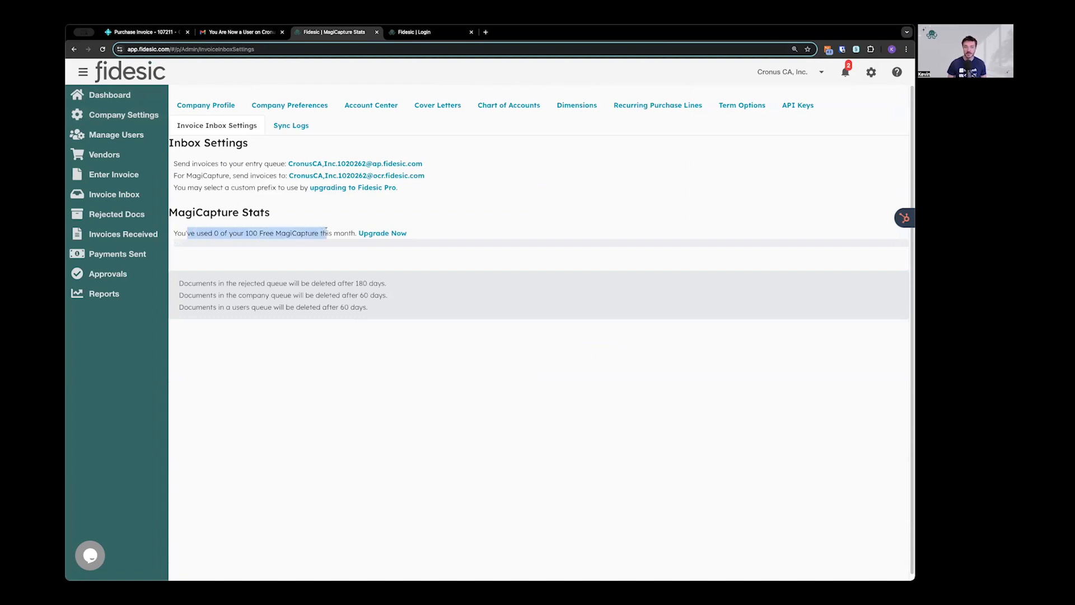
{"action": "left_click", "coordinate": [503, 220]}
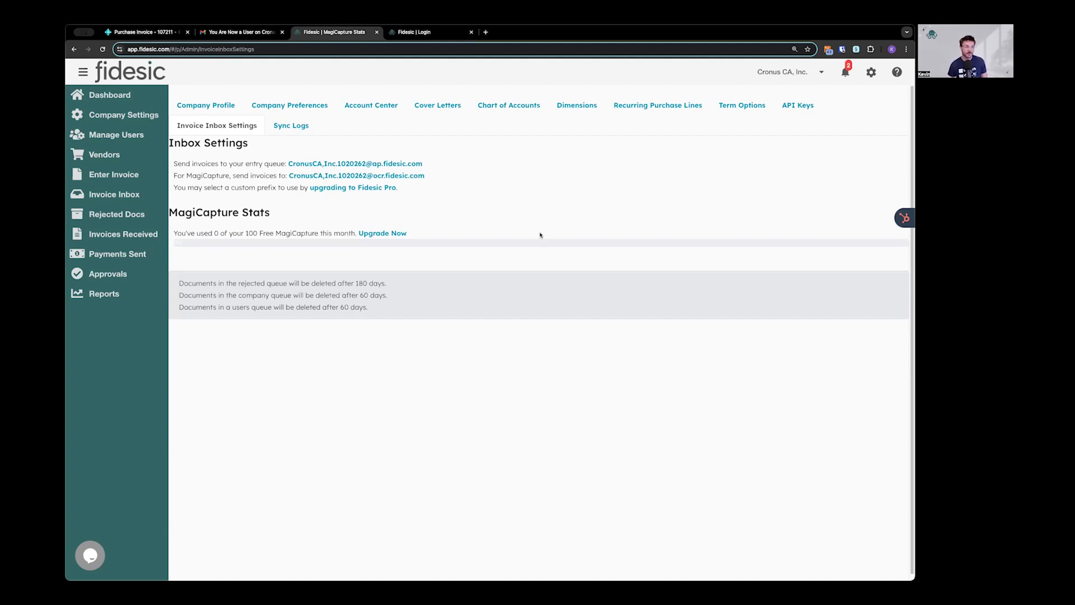
- View the Fidesic support chat form and the help contact information, and close both
{"action": "left_click", "coordinate": [93, 554]}
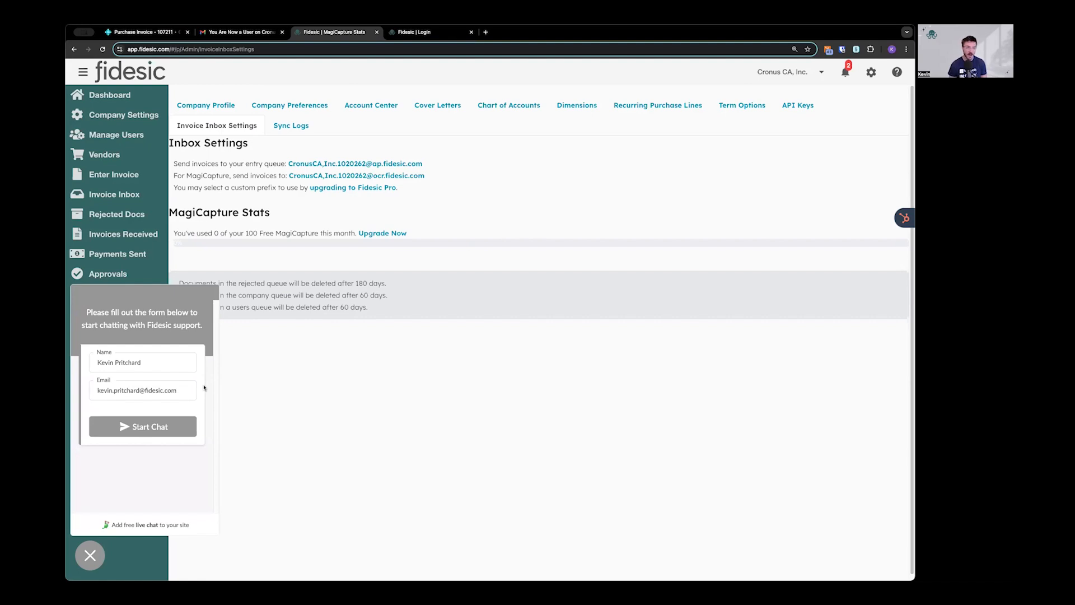
{"action": "left_click", "coordinate": [897, 72]}
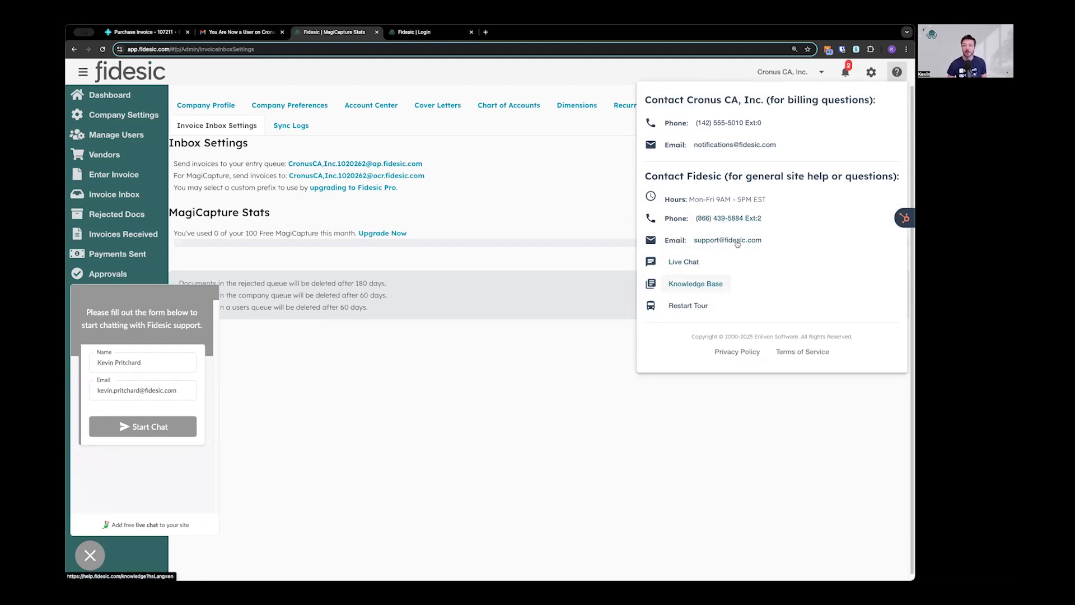
{"action": "left_click", "coordinate": [560, 223]}
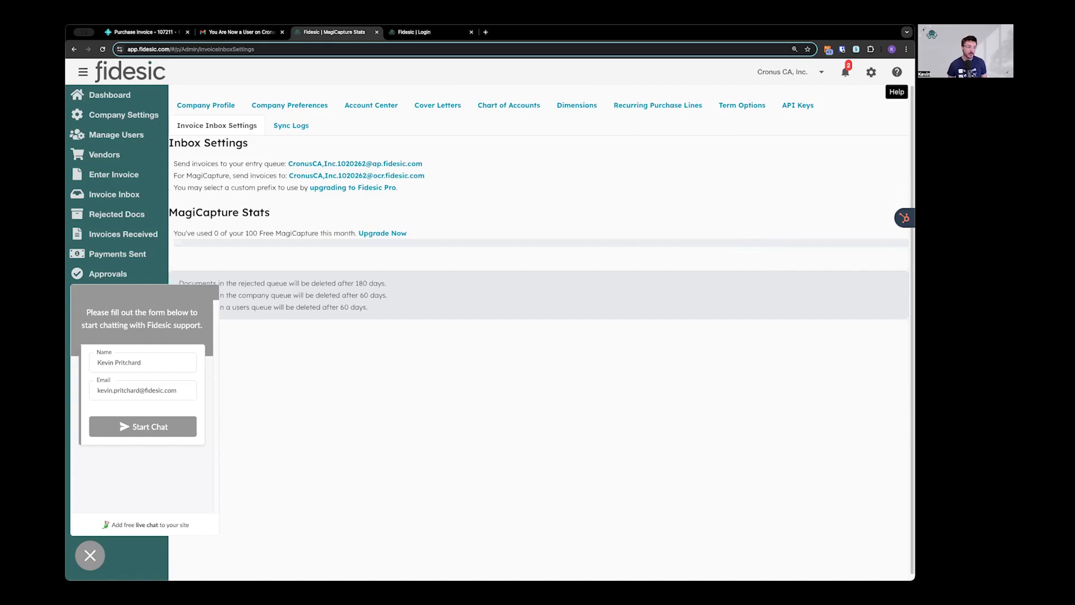
{"action": "left_click", "coordinate": [90, 555]}
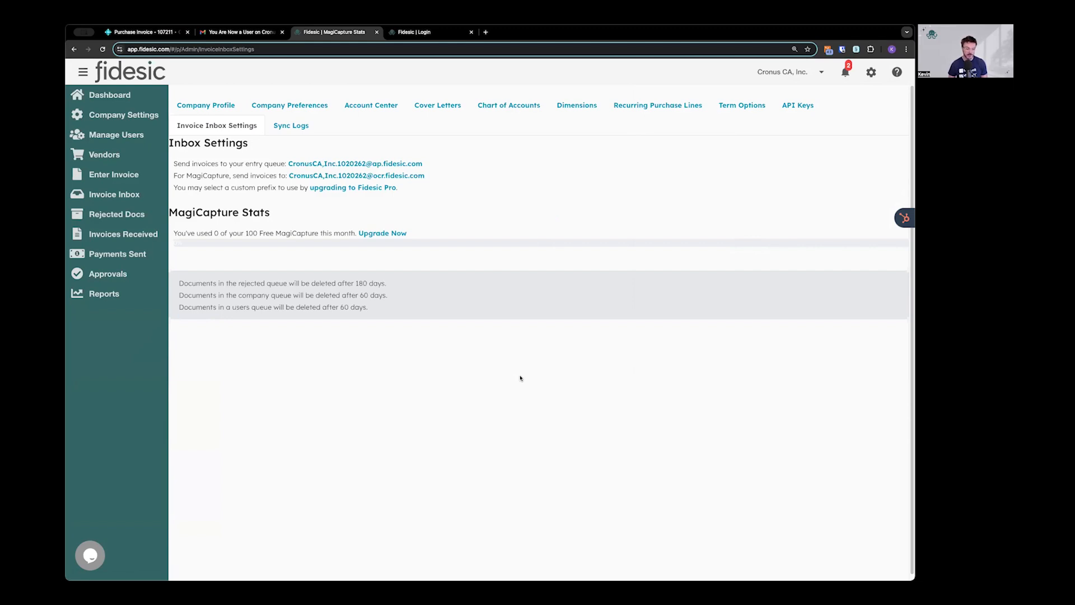
- Return to the dashboard and open the paid account upgrade page to view the pricing plan
{"action": "left_click", "coordinate": [110, 95]}
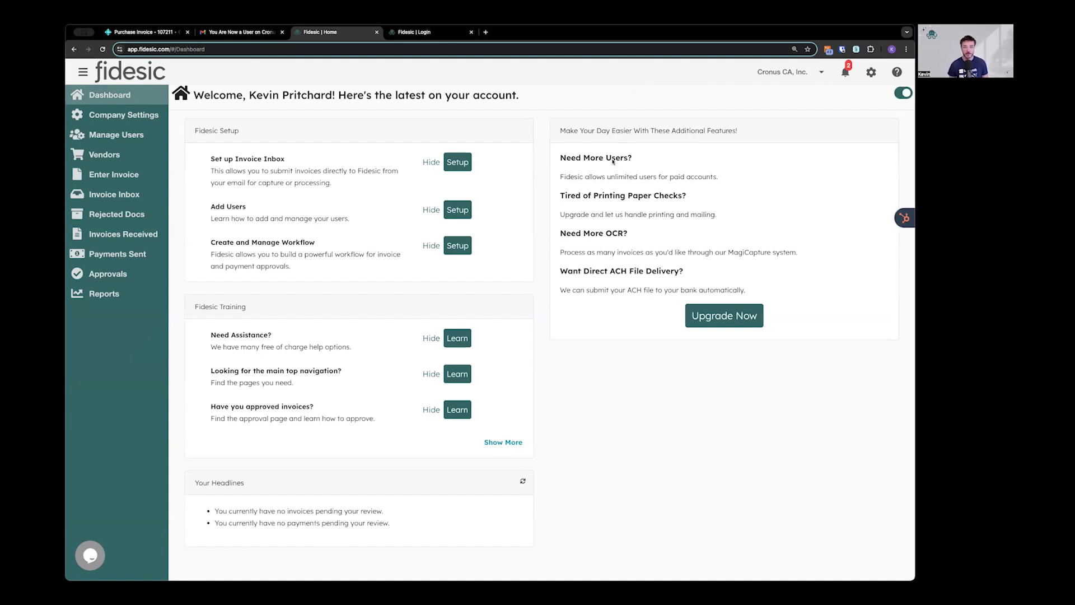
{"action": "left_click", "coordinate": [708, 316]}
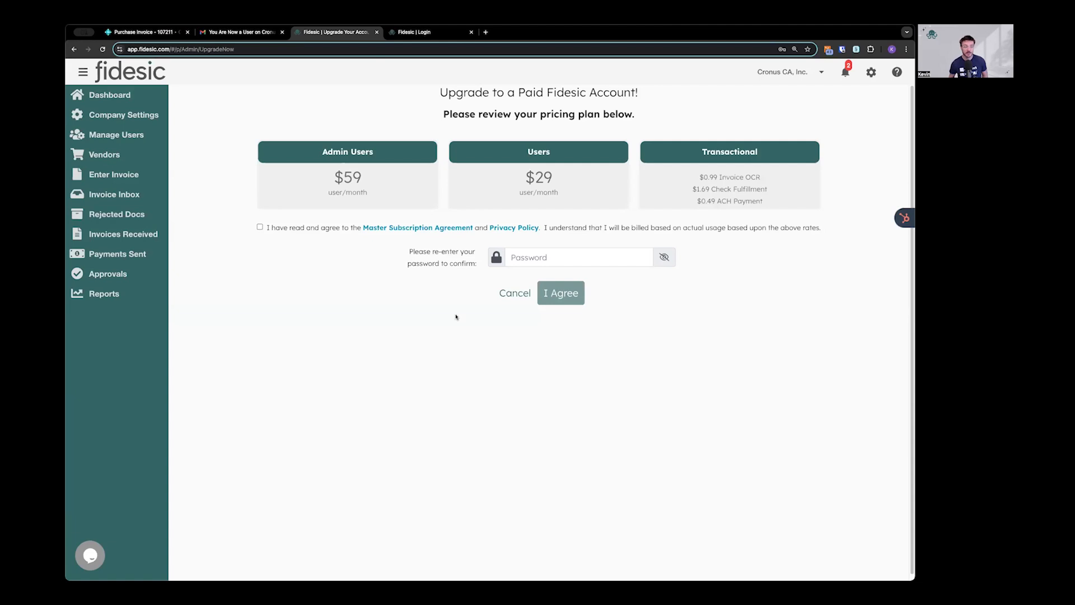